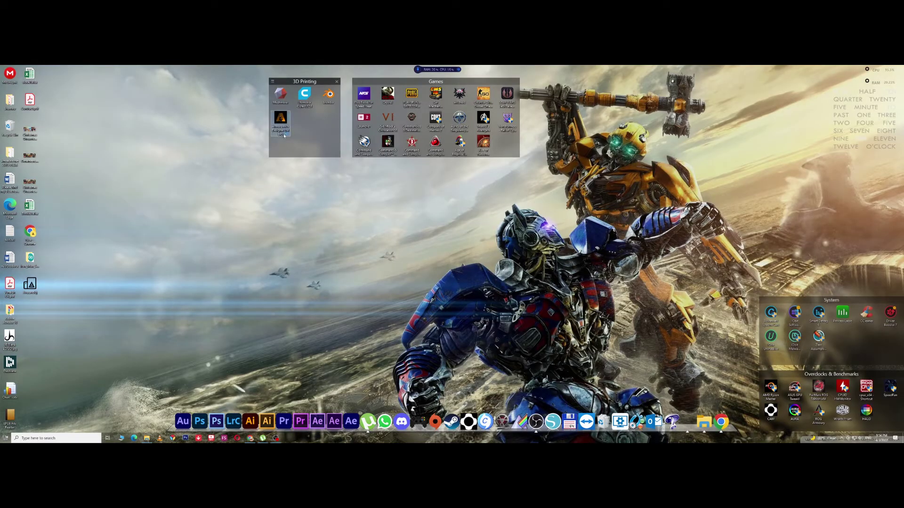
Launch Armorsmith Designer and open The Armored Garage website's home page in Chrome
double_click(283, 135)
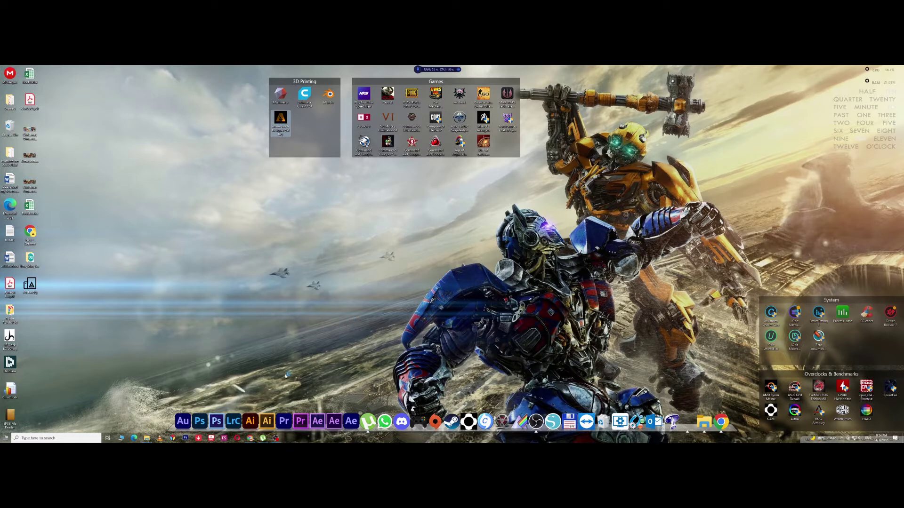
left_click(250, 438)
scroll(212, 252, "up", 7)
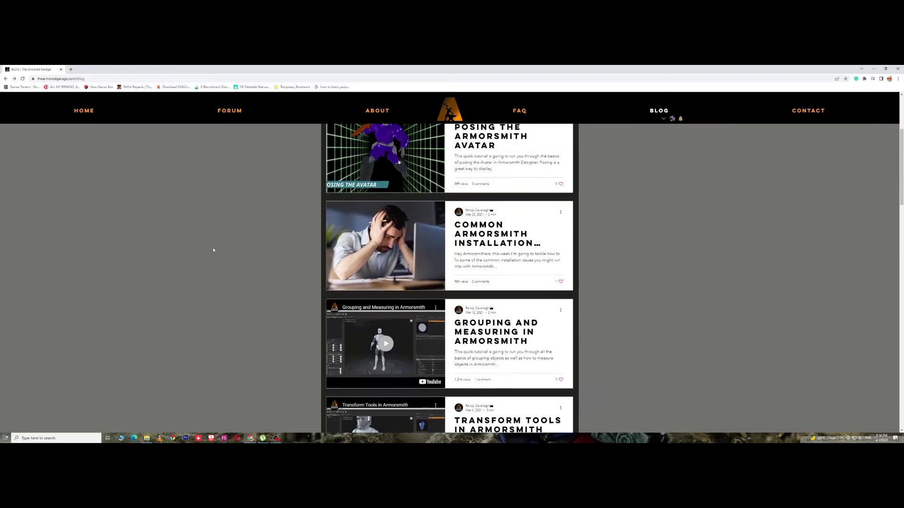
left_click(86, 113)
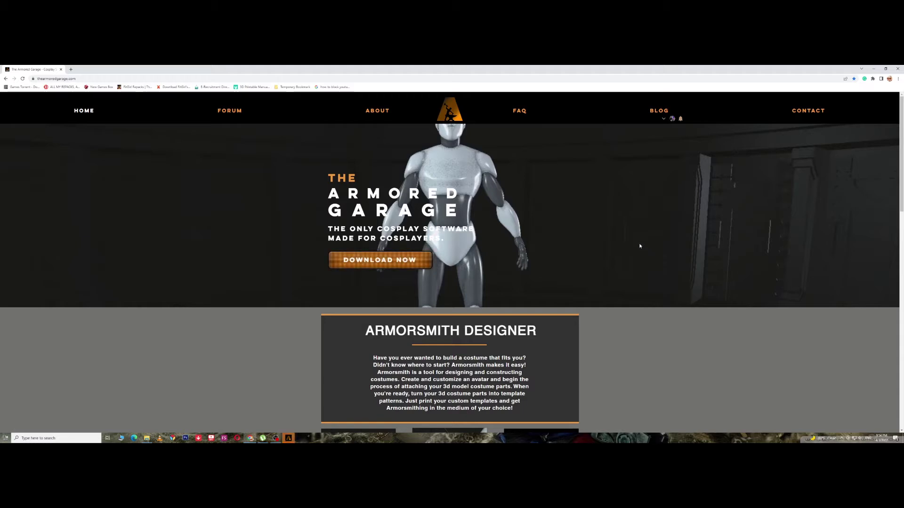
Look through The Armored Garage home page, covering the Armorsmith Designer description, the avatar, parts and templates cards, and the F.A.Q posts
scroll(641, 252, "down", 1)
scroll(640, 252, "down", 1)
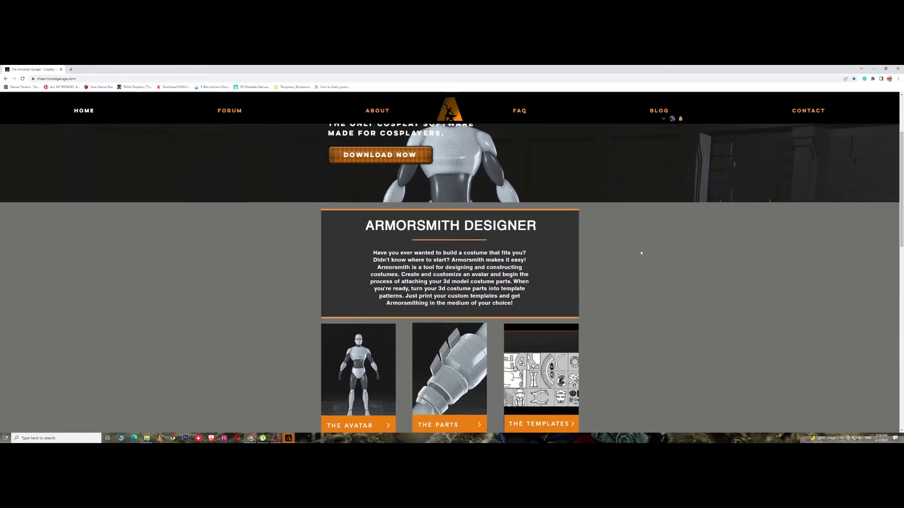
scroll(641, 268, "down", 1)
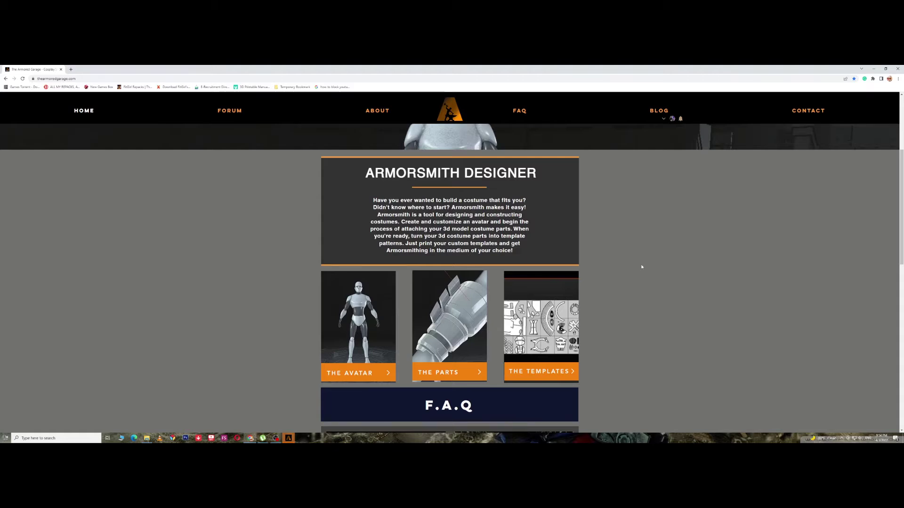
mouse_move(353, 293)
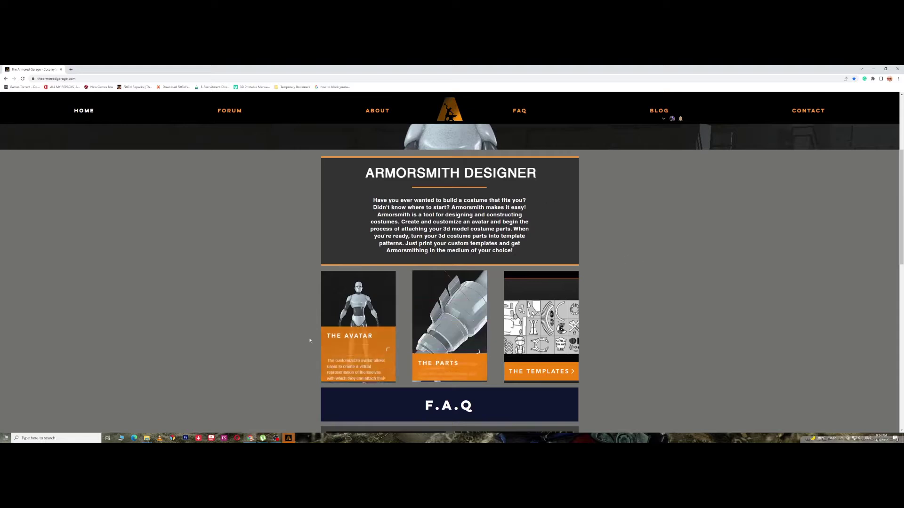
scroll(352, 293, "down", 4)
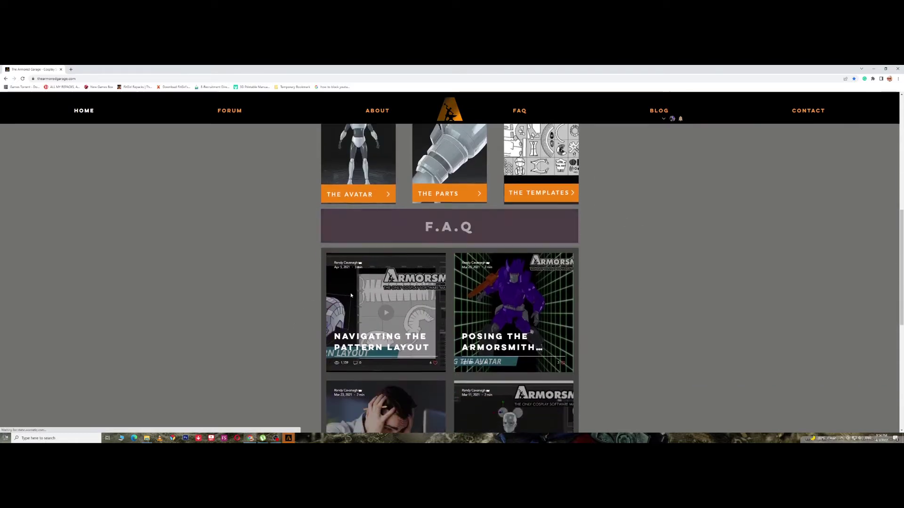
scroll(295, 303, "down", 2)
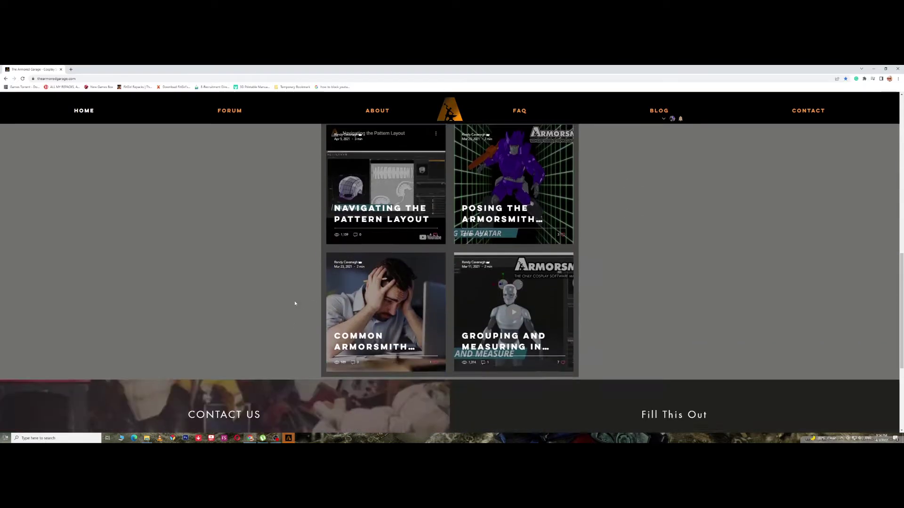
scroll(295, 303, "up", 12)
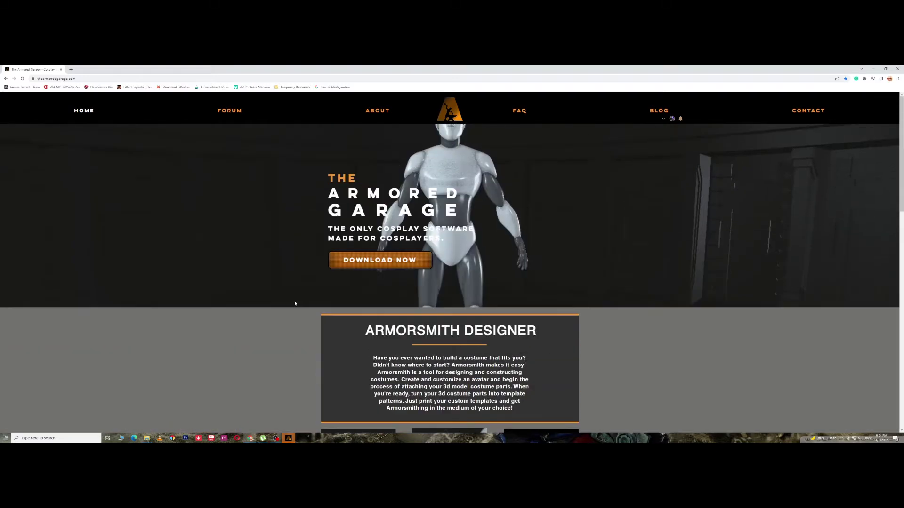
Open the website's blog and look through the Armorsmith tutorial posts, from the pattern layout to getting started
left_click(659, 111)
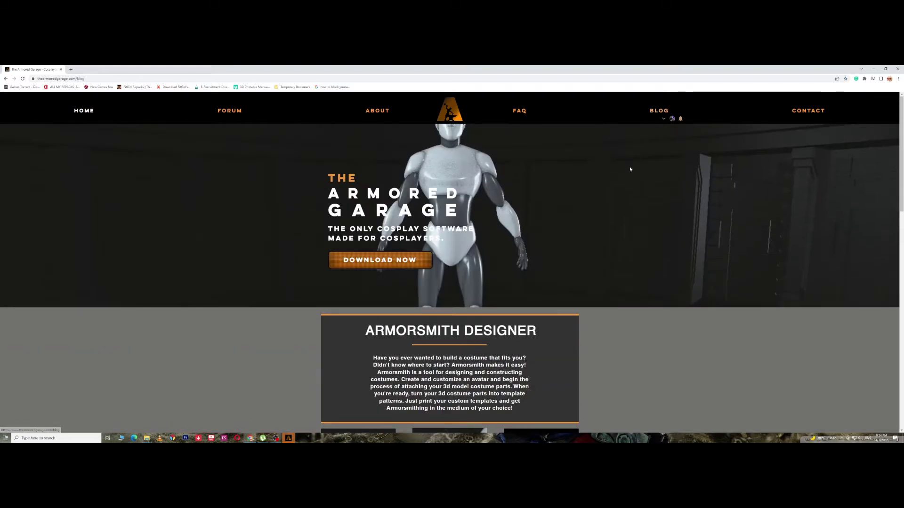
scroll(662, 260, "down", 3)
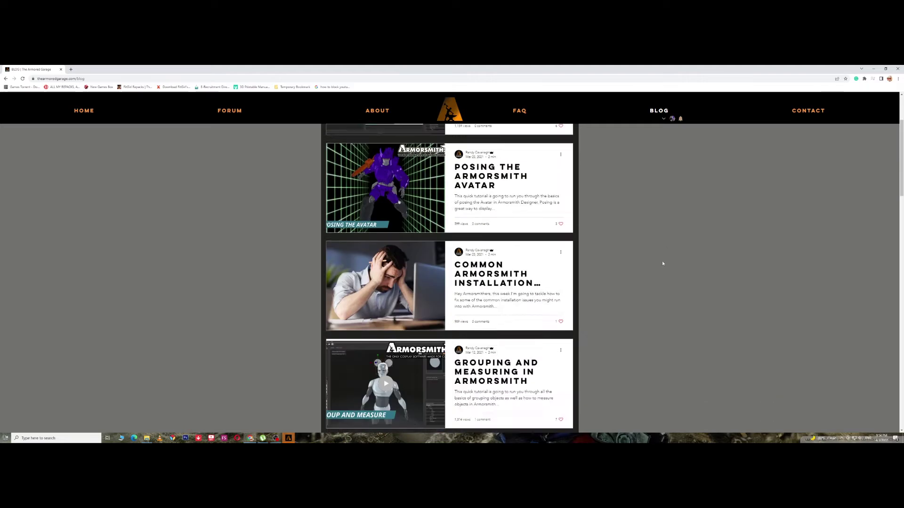
scroll(615, 264, "down", 2)
scroll(519, 274, "down", 1)
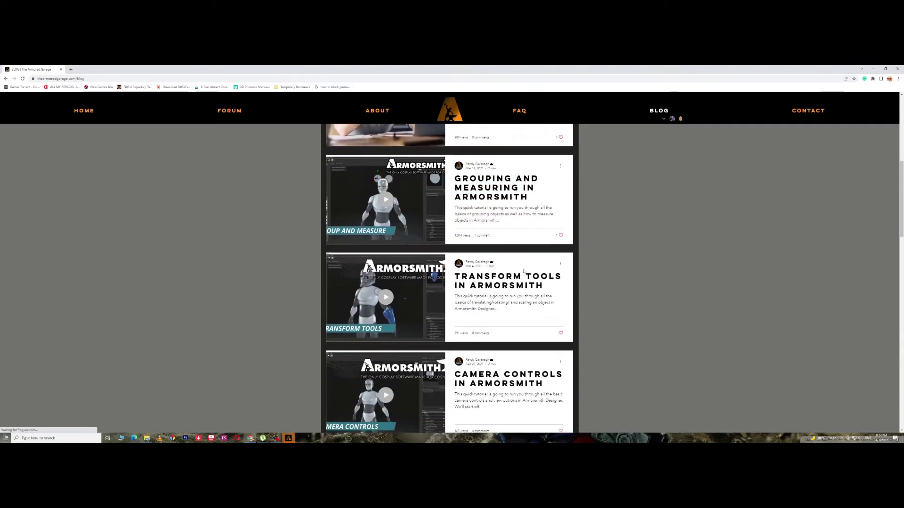
scroll(518, 273, "down", 1)
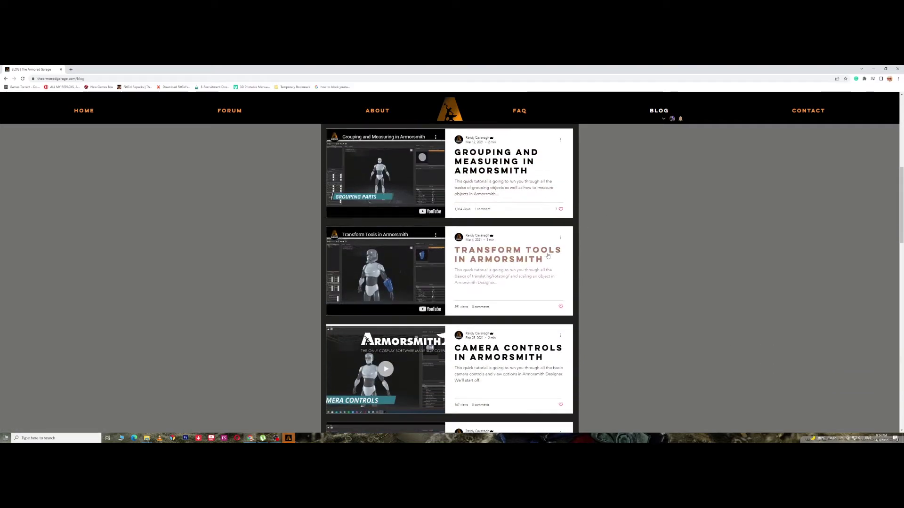
scroll(492, 343, "down", 1)
scroll(506, 292, "down", 3)
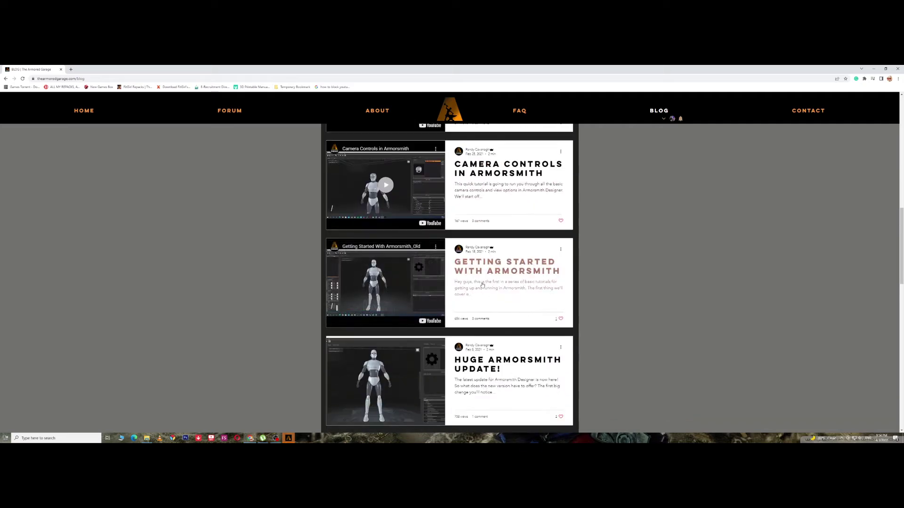
scroll(506, 292, "up", 3)
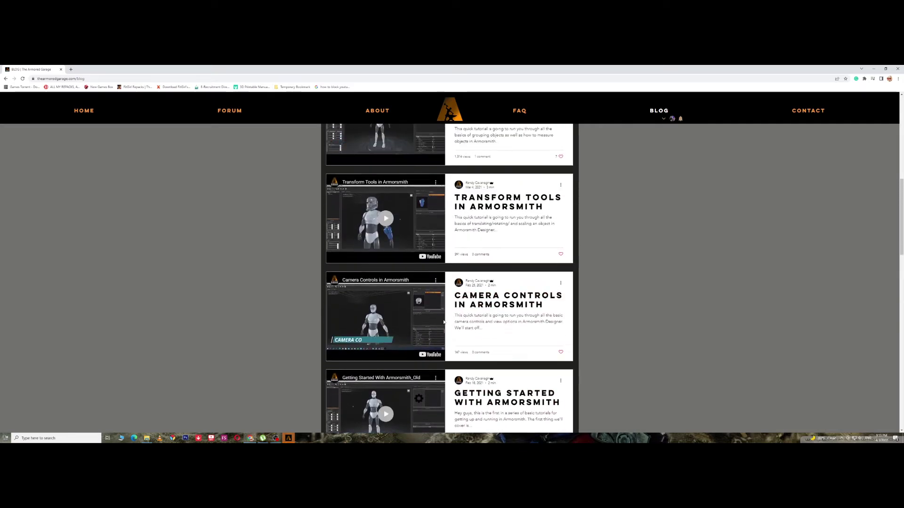
scroll(459, 268, "up", 1)
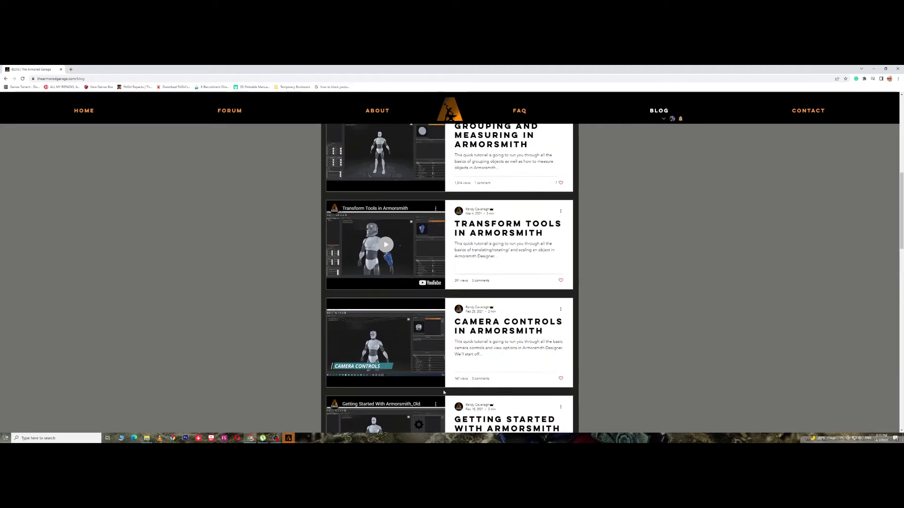
scroll(459, 267, "up", 4)
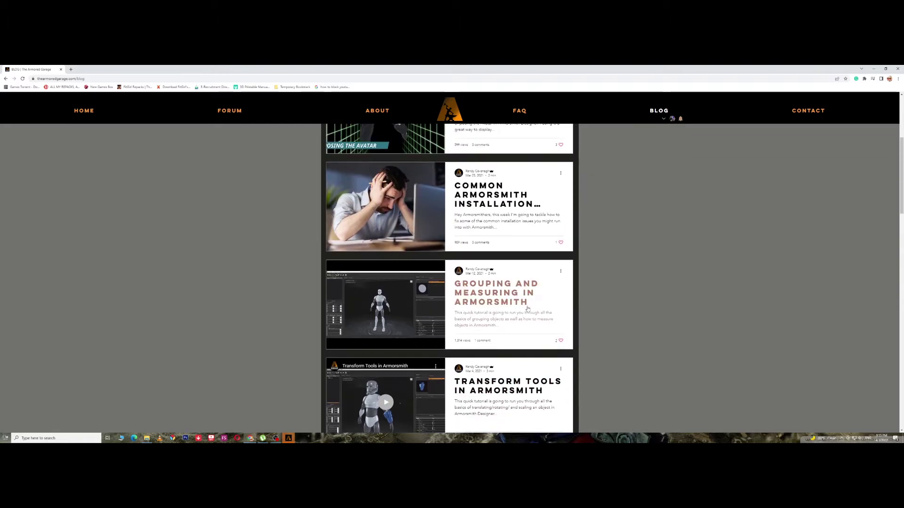
scroll(521, 316, "up", 3)
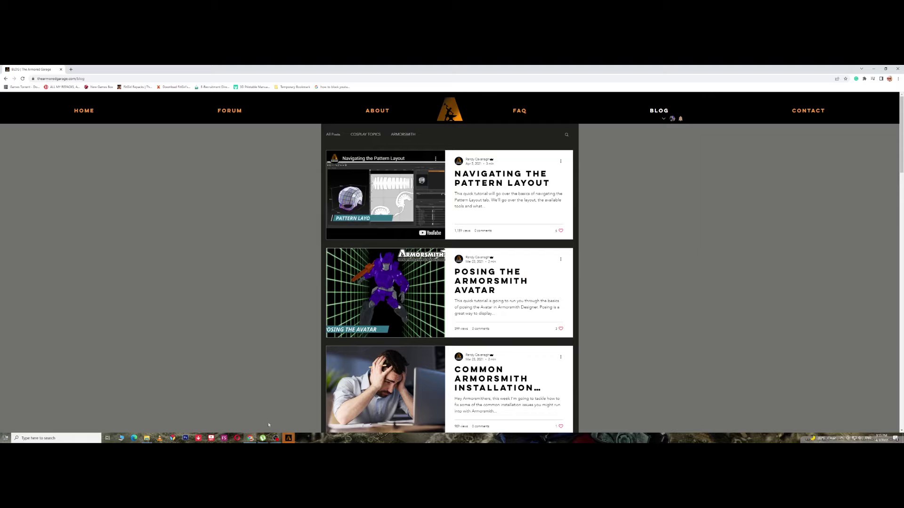
Switch to Armorsmith Designer and examine the default avatar from the front and side, along with the available avatar commands
left_click(288, 438)
scroll(397, 281, "down", 3)
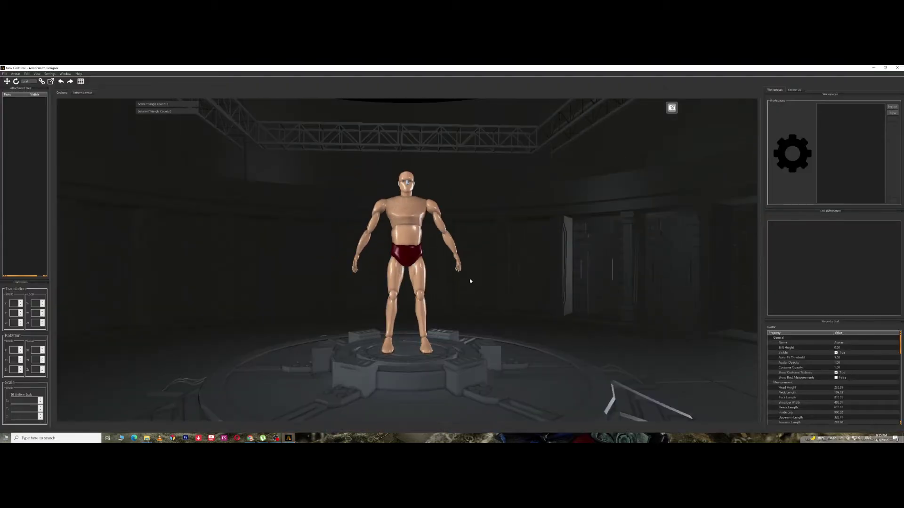
middle_click_drag(470, 279, 442, 316)
scroll(436, 306, "up", 3)
right_click_drag(441, 316, 441, 314)
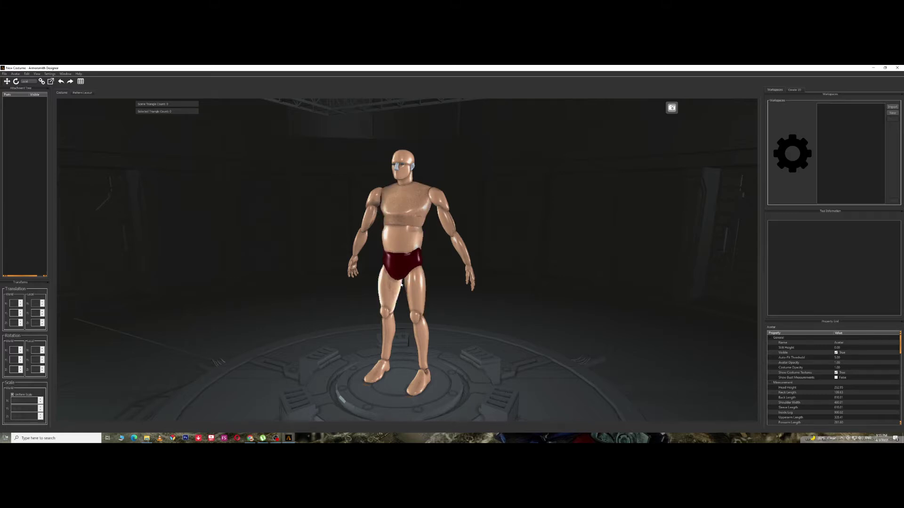
mouse_move(467, 310)
middle_mouse_down()
mouse_move(519, 313)
mouse_move(458, 315)
middle_mouse_up()
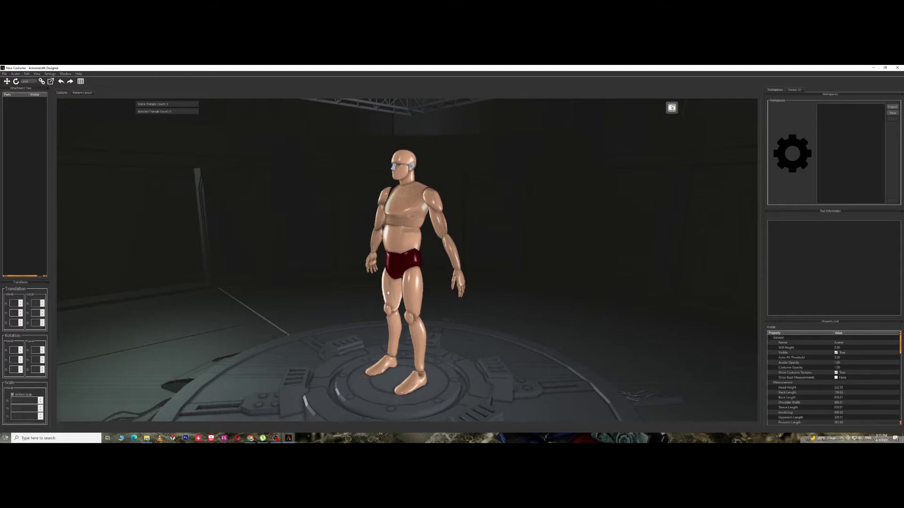
mouse_move(322, 299)
right_mouse_down()
mouse_move(214, 281)
mouse_move(321, 289)
right_mouse_up()
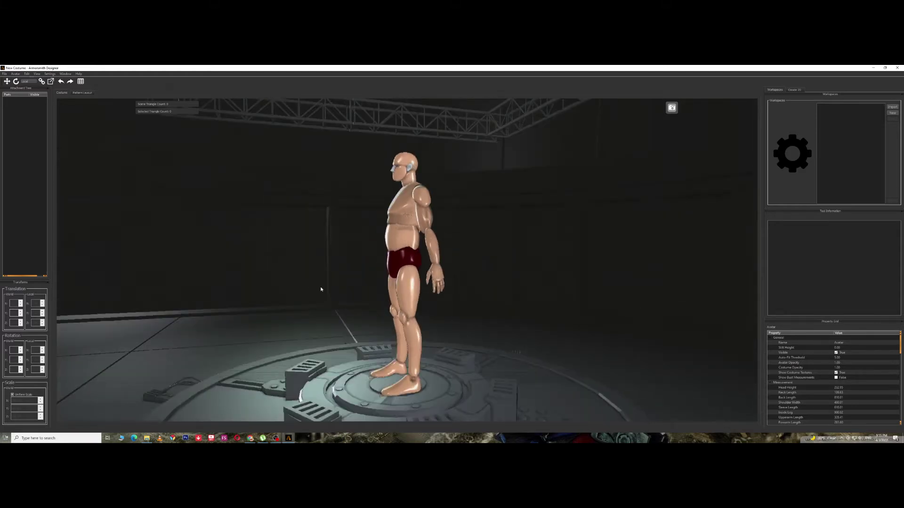
left_click(15, 74)
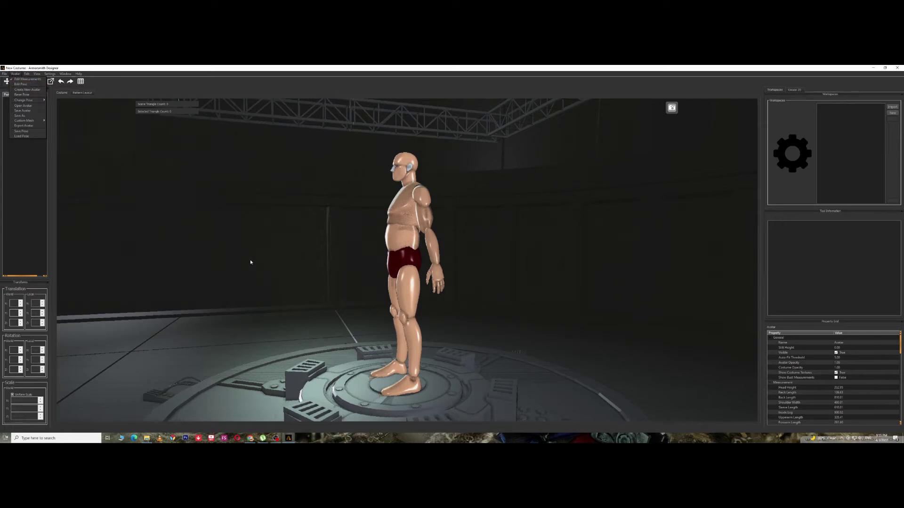
right_click_drag(250, 262, 273, 312)
right_click_drag(325, 330, 319, 331)
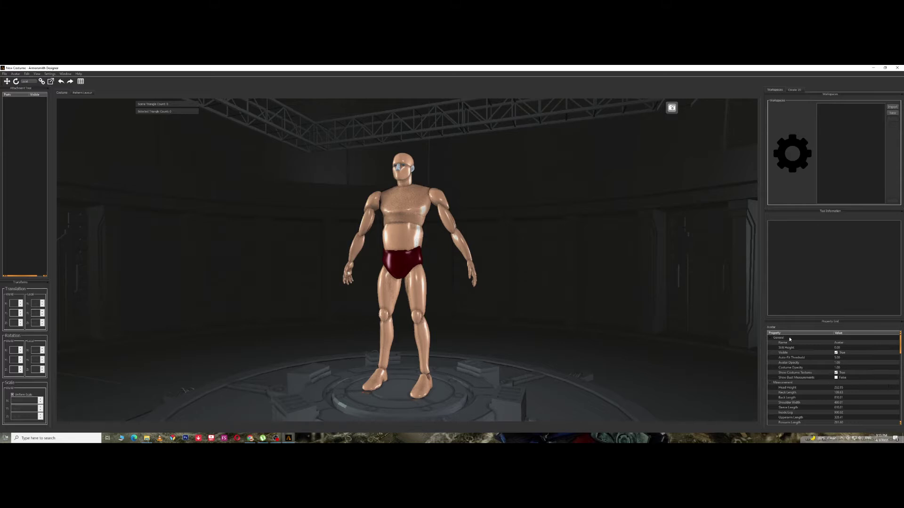
Adjust the avatar's Shoulder Width measurement to a narrower value
scroll(797, 365, "down", 8)
scroll(823, 385, "up", 4)
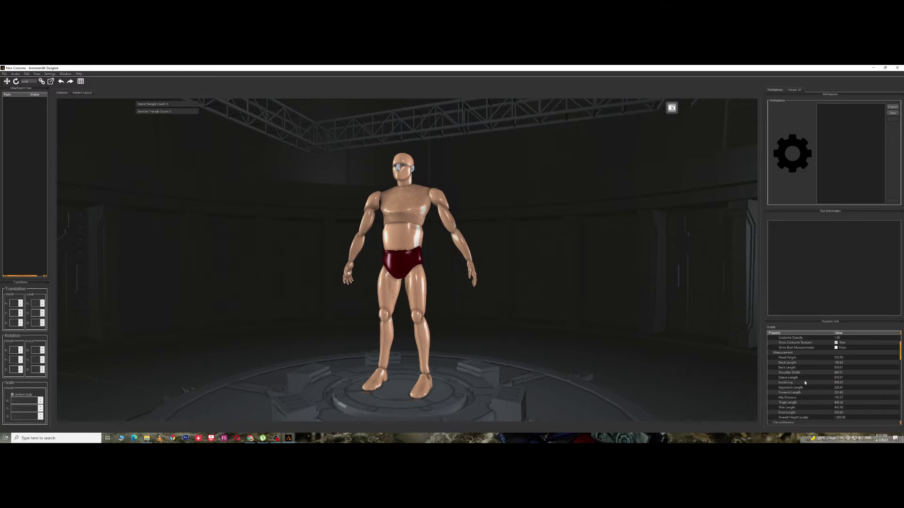
left_click(846, 373)
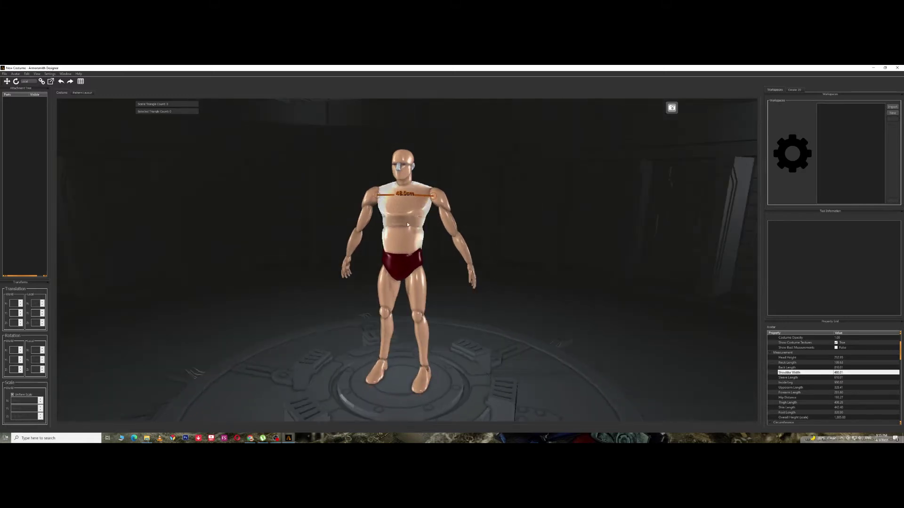
left_click(819, 373)
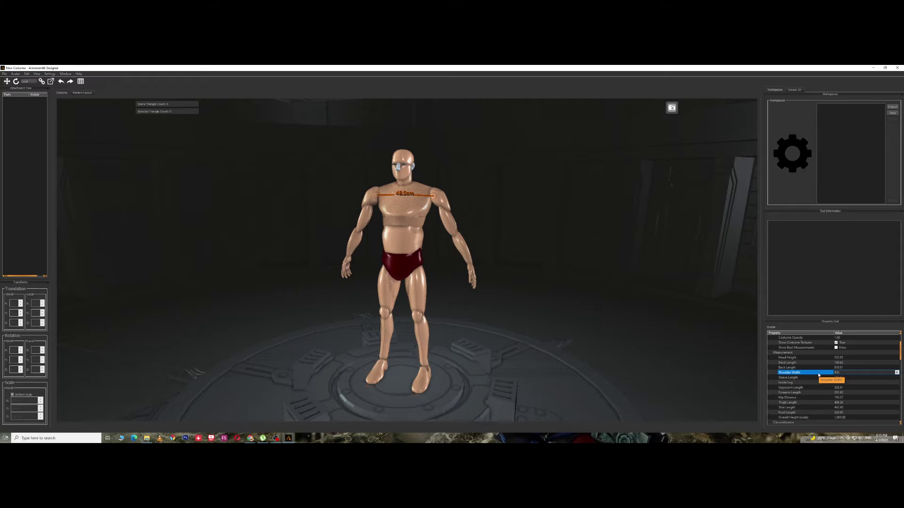
key("Return")
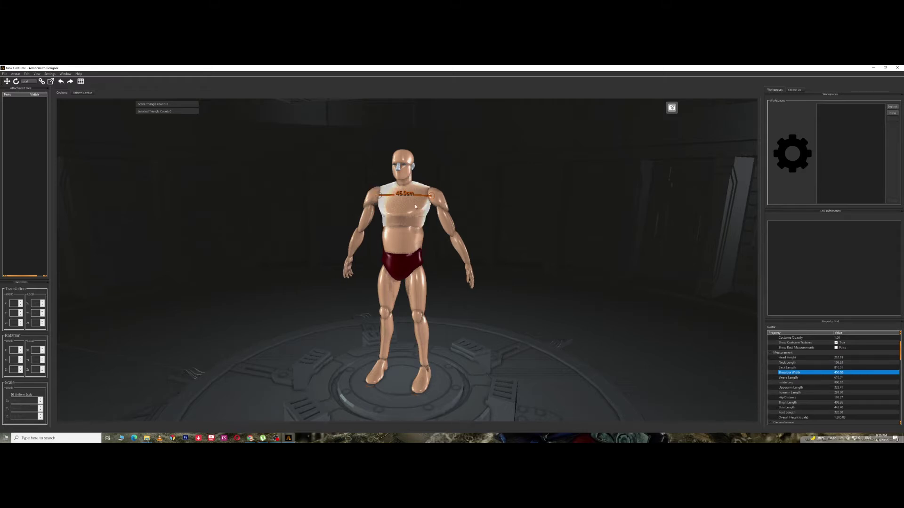
middle_click_drag(424, 200, 384, 192)
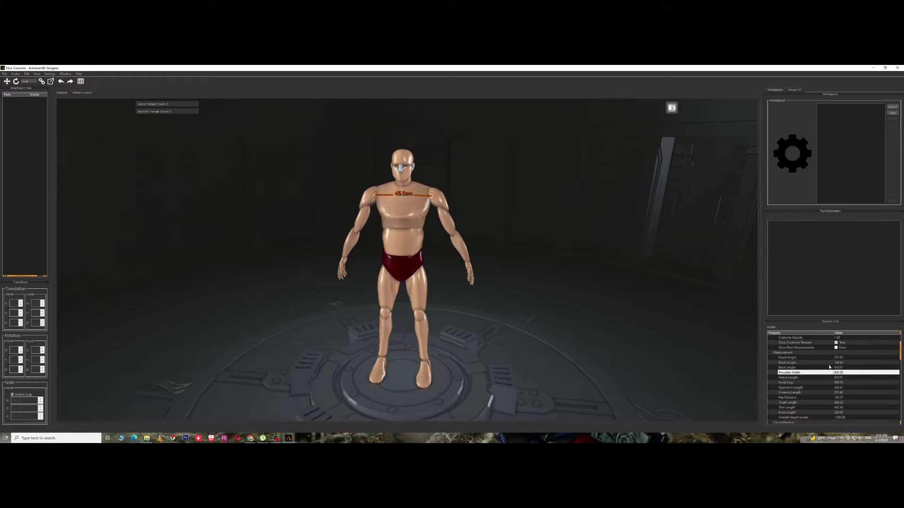
left_click(845, 373)
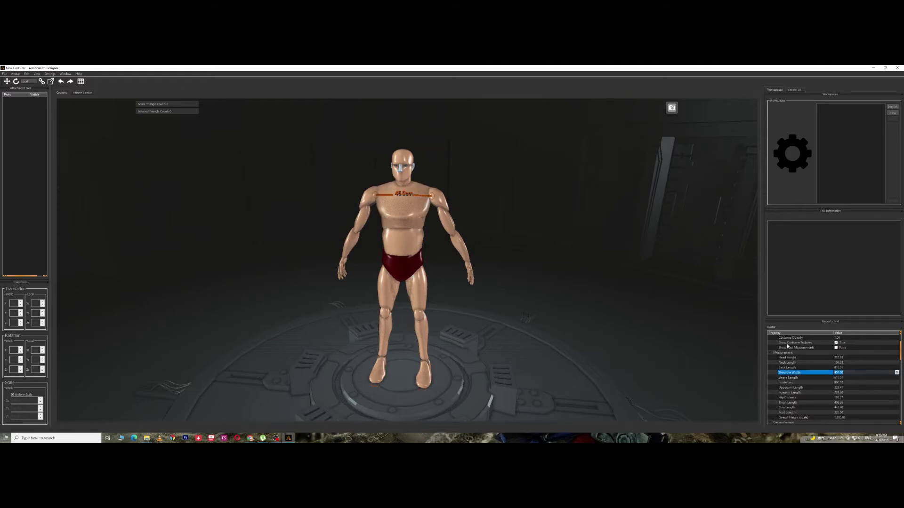
type("4")
key("Return")
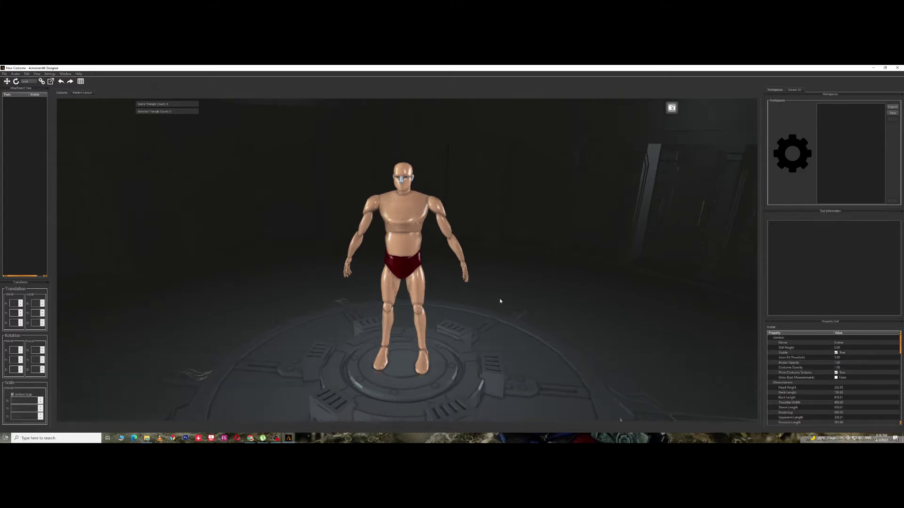
left_click_drag(535, 337, 462, 362)
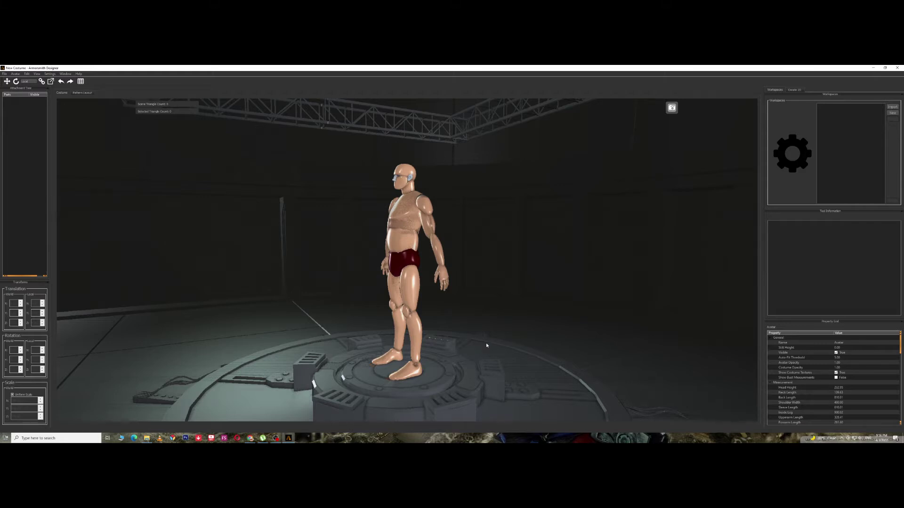
left_click_drag(476, 354, 438, 333)
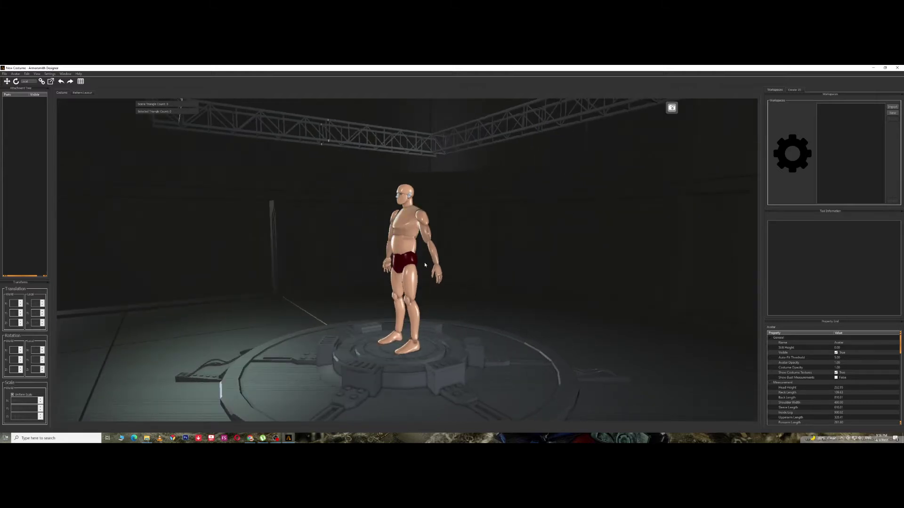
scroll(424, 262, "up", 2)
left_click_drag(422, 262, 458, 291)
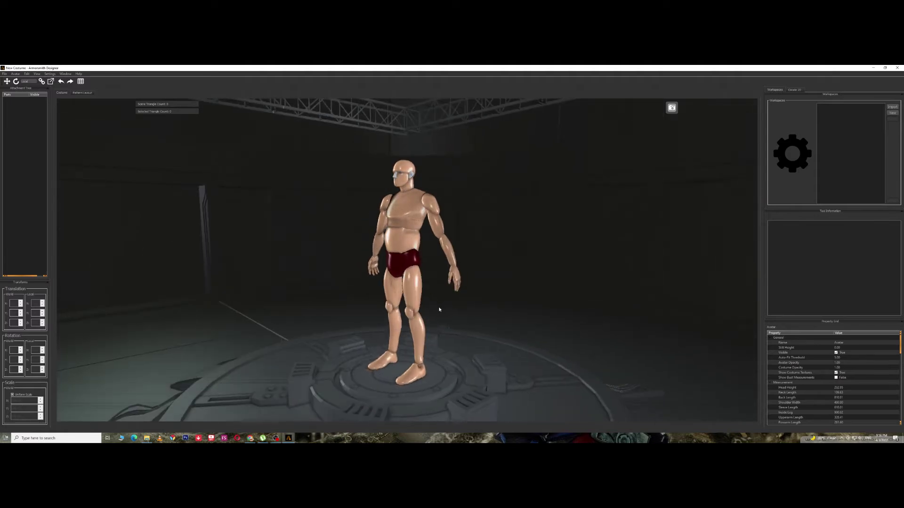
left_click_drag(371, 305, 378, 305)
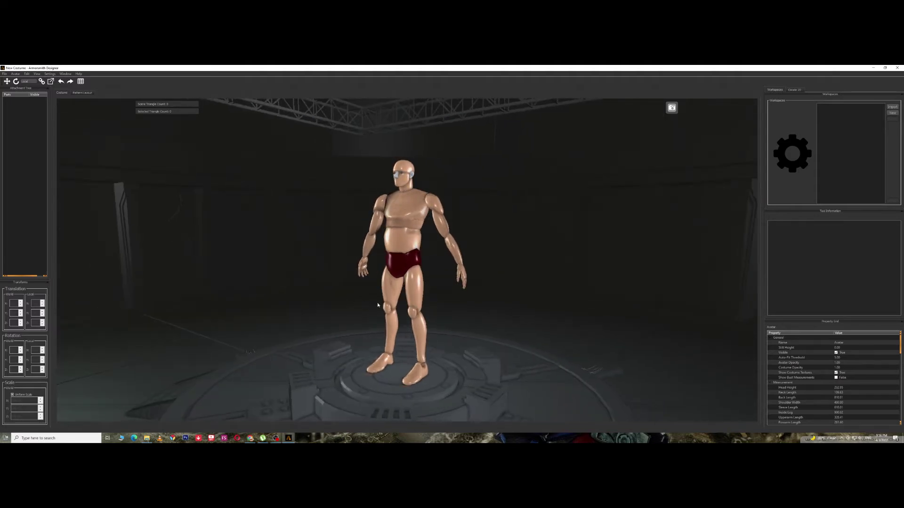
left_click(5, 74)
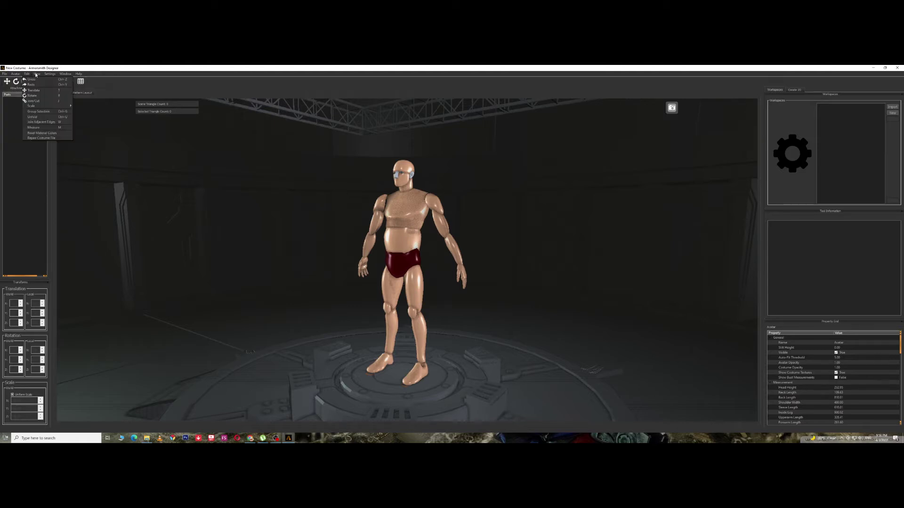
left_click(87, 69)
left_click(5, 74)
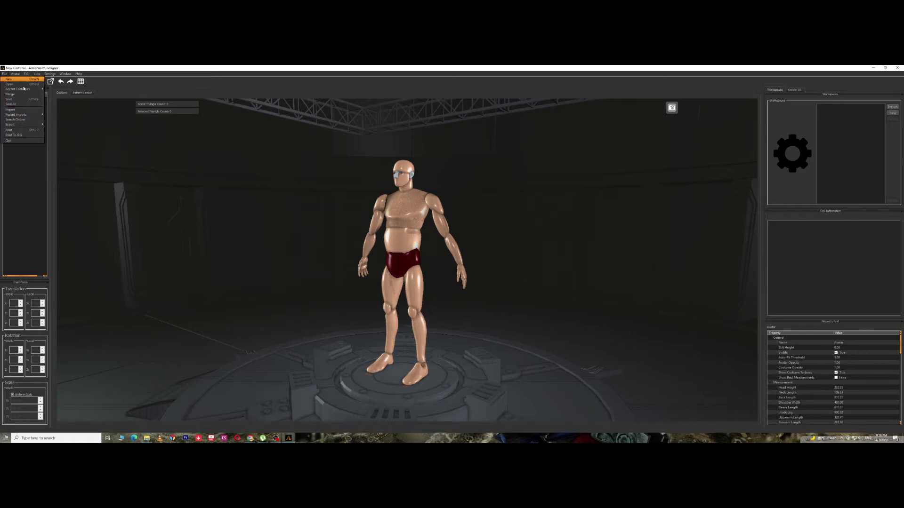
mouse_move(26, 89)
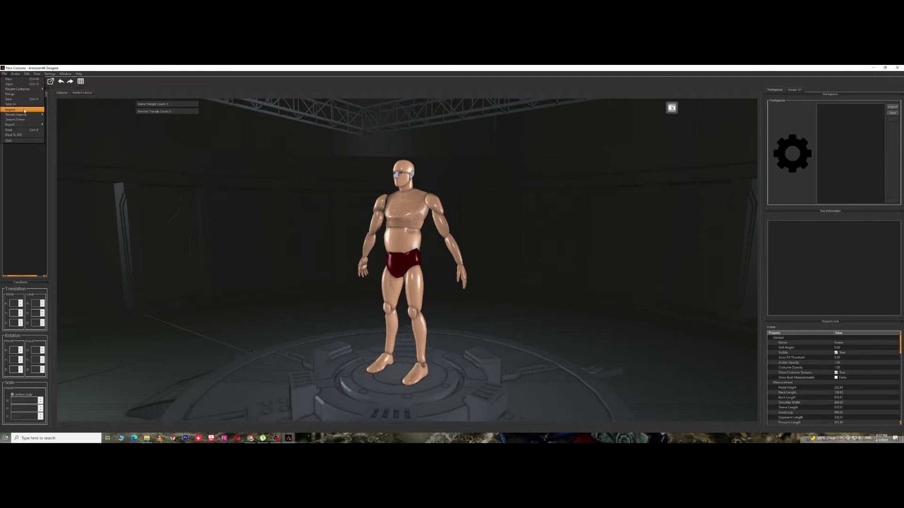
mouse_move(26, 116)
mouse_move(17, 74)
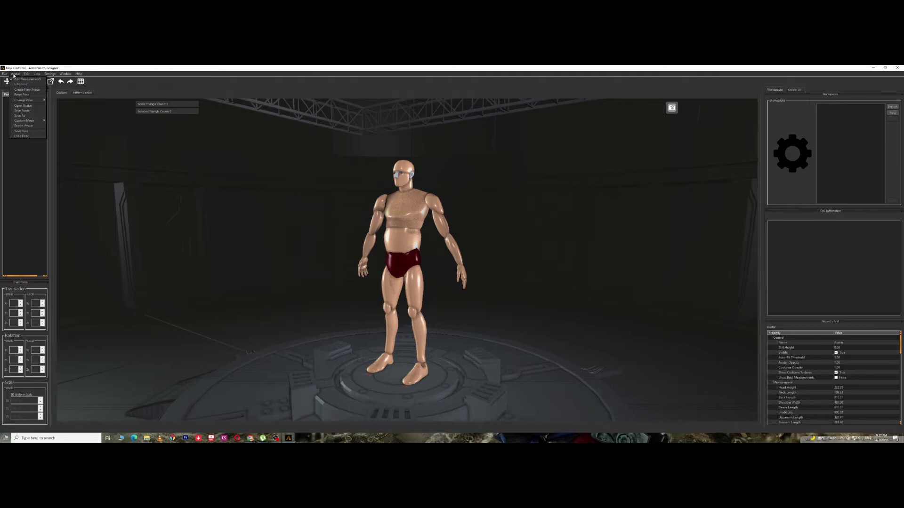
middle_click_drag(406, 256, 430, 243)
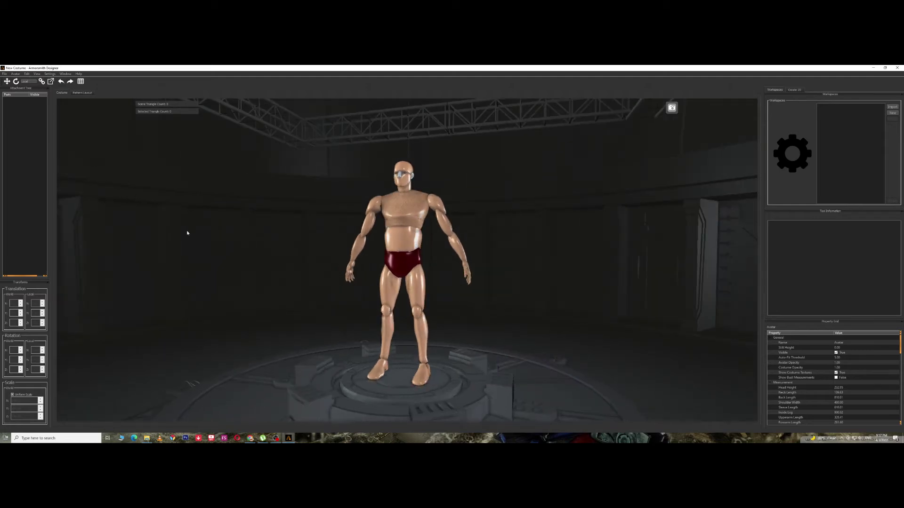
Turn on pose editing for the avatar and rotate its right hand
left_click(16, 74)
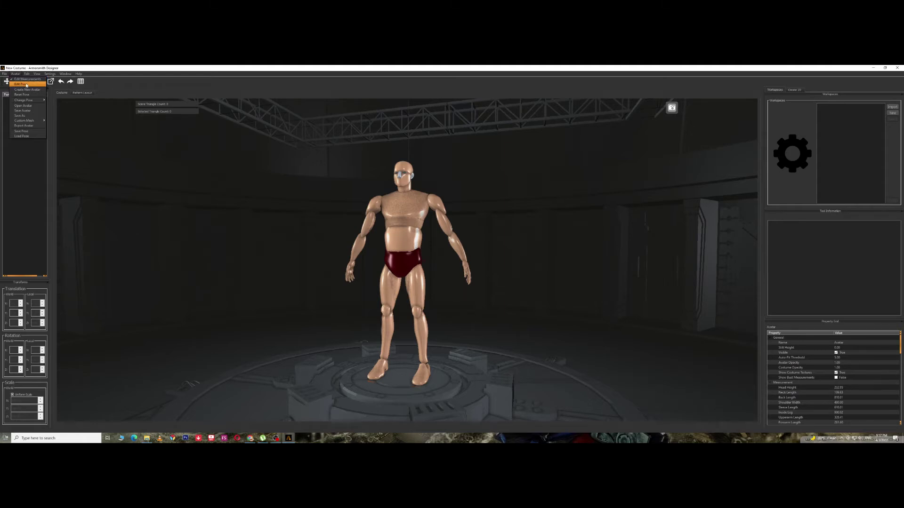
left_click(21, 84)
scroll(339, 293, "up", 1)
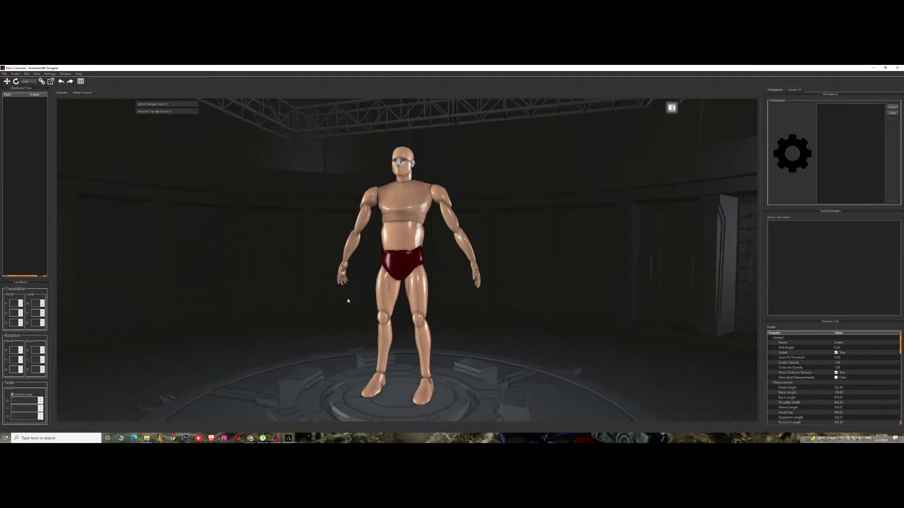
right_click_drag(347, 300, 345, 296)
left_click(345, 280)
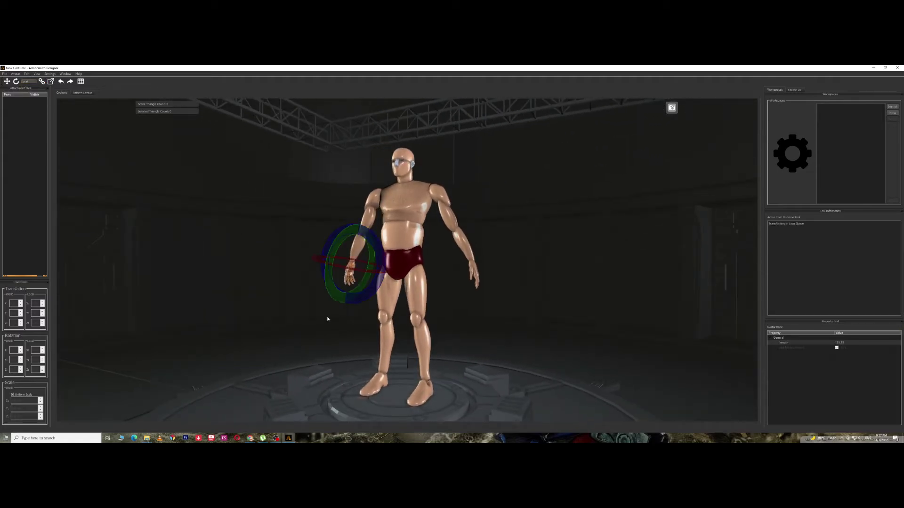
middle_click_drag(318, 326, 360, 327)
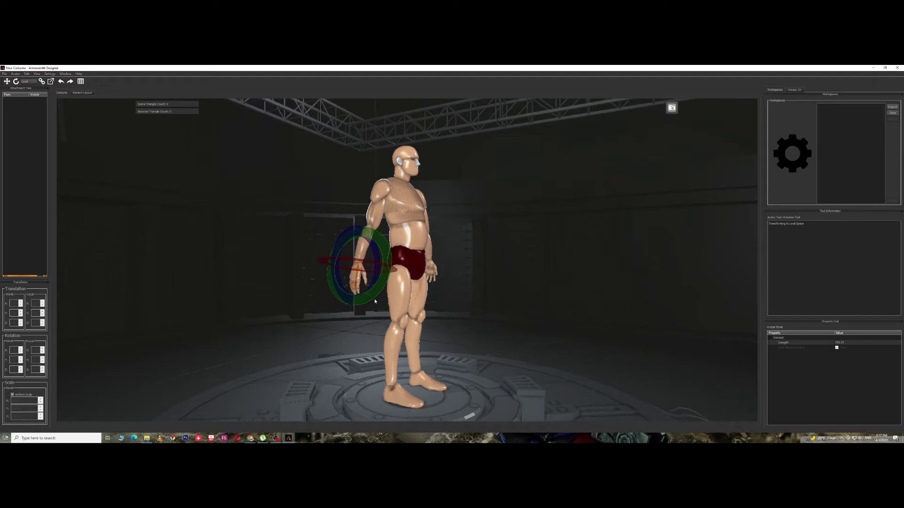
left_click_drag(325, 258, 344, 263)
left_click(282, 323)
Rotate the avatar's right thigh forward and bend the lower leg back at the knee to pose a raised leg
middle_click_drag(282, 323, 372, 281)
left_click(373, 280)
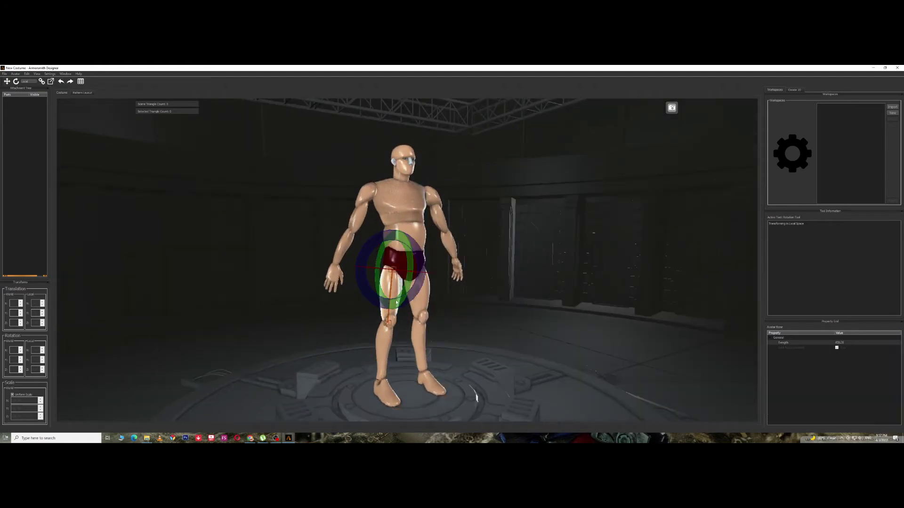
mouse_move(360, 289)
left_mouse_down()
mouse_move(342, 290)
mouse_move(363, 323)
mouse_move(365, 301)
left_mouse_up()
left_click(366, 332)
left_click_drag(535, 347, 345, 335)
scroll(471, 280, "down", 3)
left_click_drag(470, 280, 436, 330)
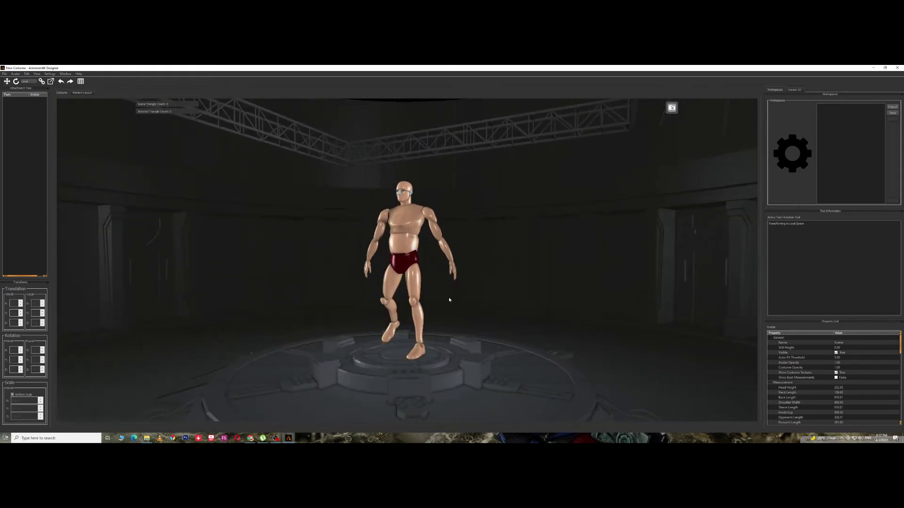
scroll(450, 299, "up", 2)
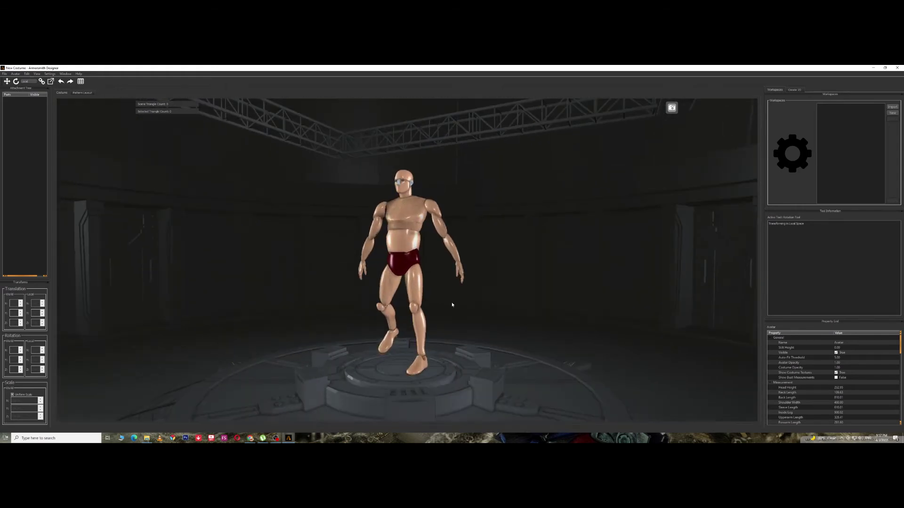
left_click_drag(449, 299, 354, 262)
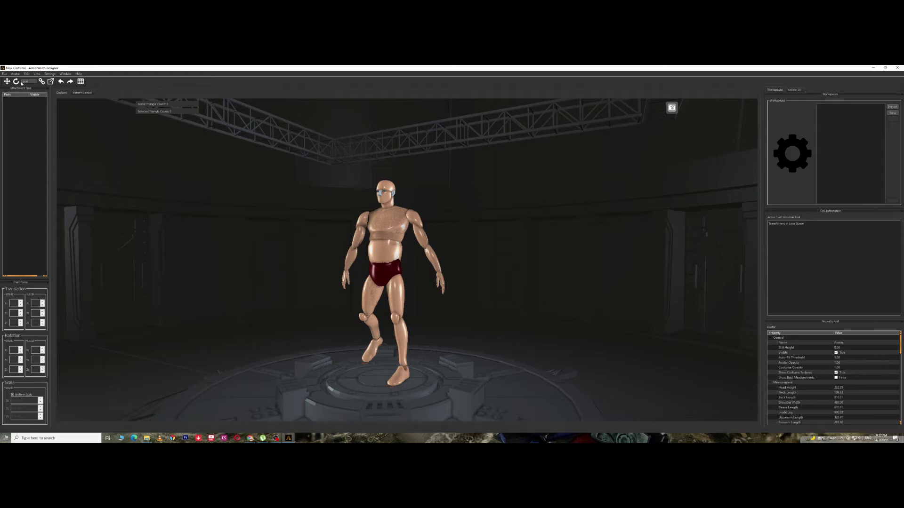
Reset the avatar's pose to undo the hand and leg rotations
left_click(15, 74)
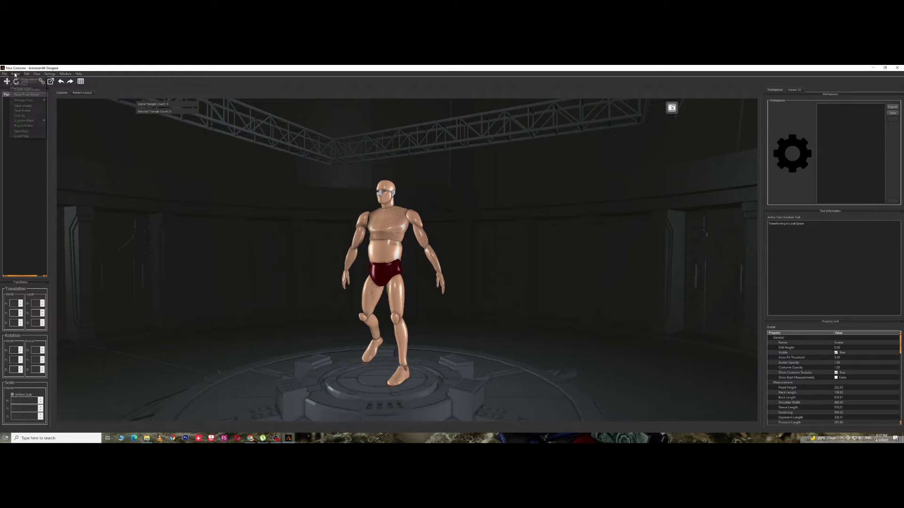
mouse_move(29, 100)
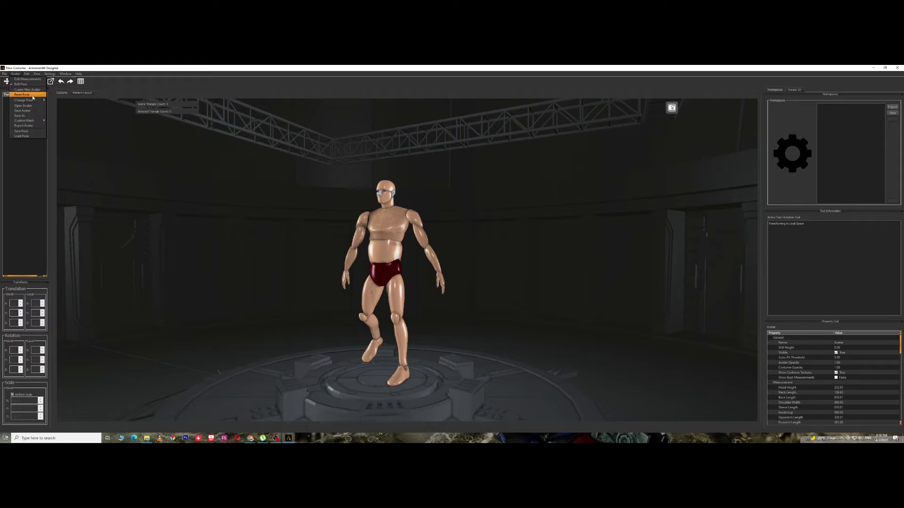
left_click(22, 95)
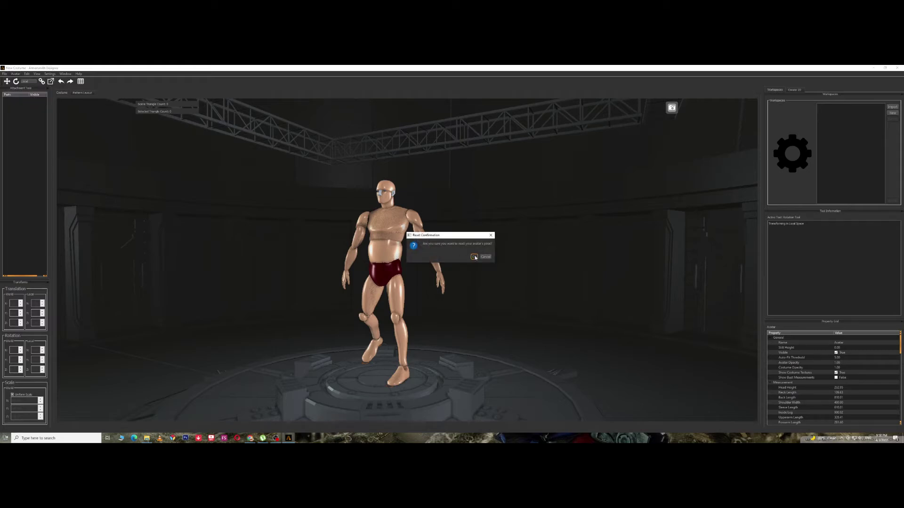
left_click(474, 256)
Apply the Relaxed preset pose to the avatar
left_click(16, 74)
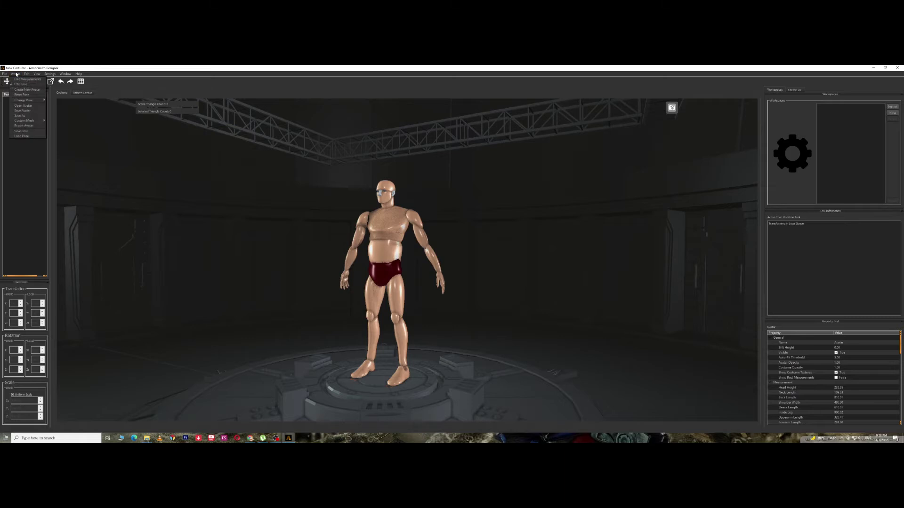
mouse_move(32, 101)
left_click(56, 105)
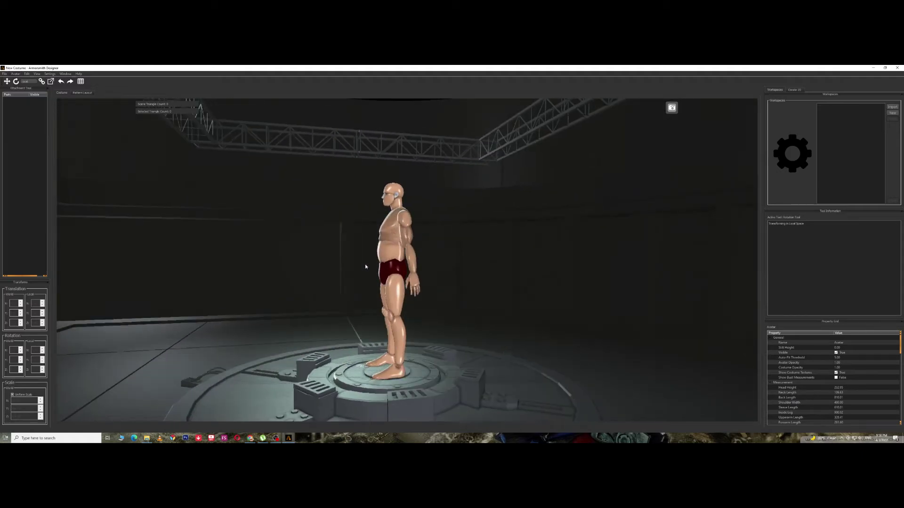
Change the avatar's preset pose to T-Pose
left_click(19, 75)
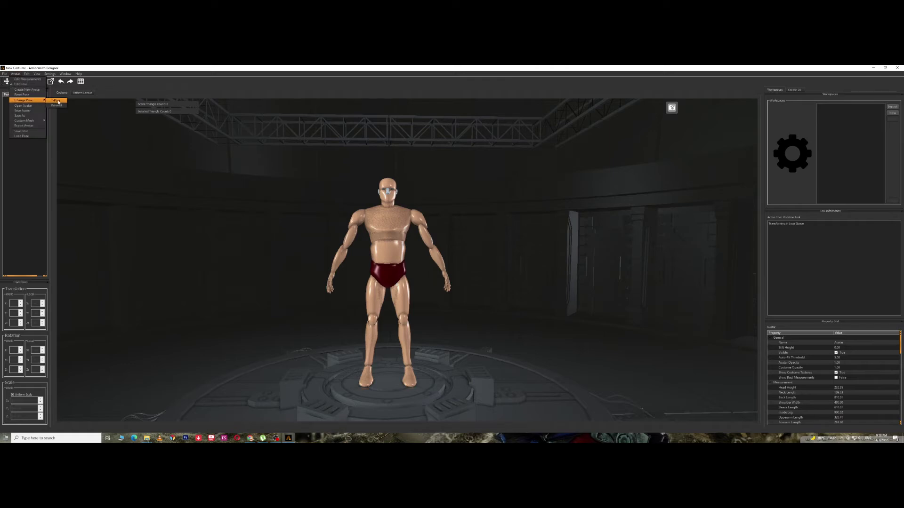
left_click(22, 95)
middle_click_drag(369, 274, 423, 275)
left_click_drag(424, 275, 315, 259)
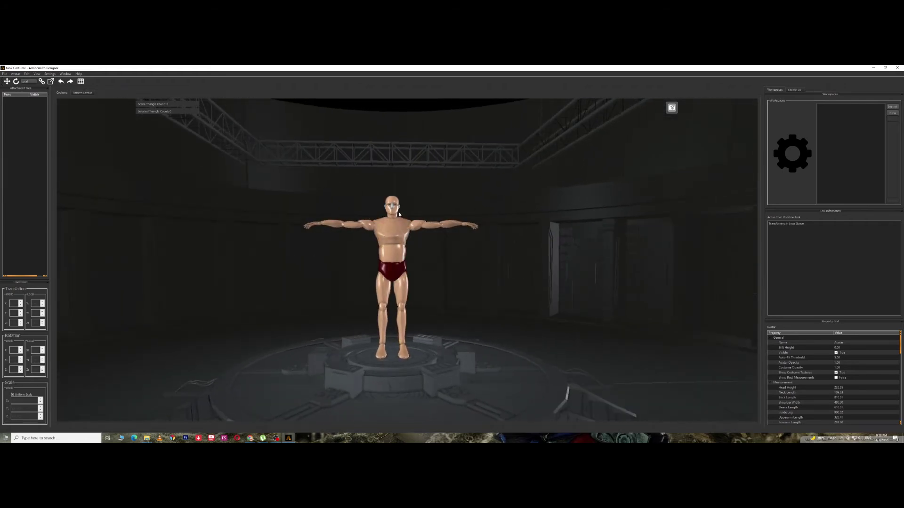
Examine the avatar's Measurement and Circumference properties, including the Overall Height (scale) and Hip Distance entries
scroll(816, 392, "down", 3)
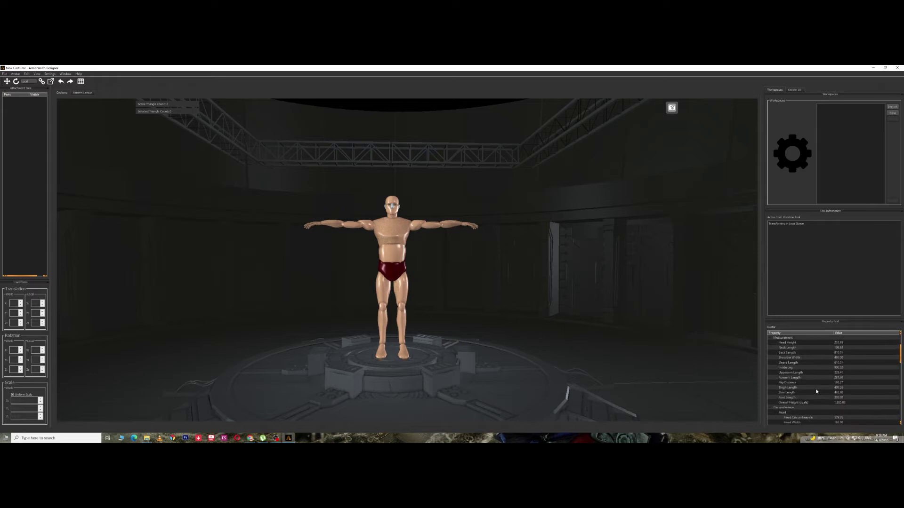
scroll(817, 385, "down", 2)
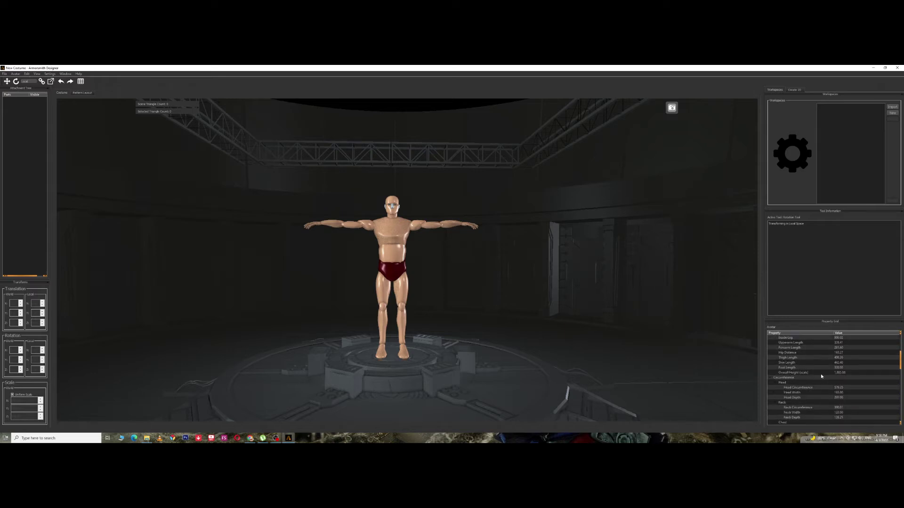
left_click(851, 373)
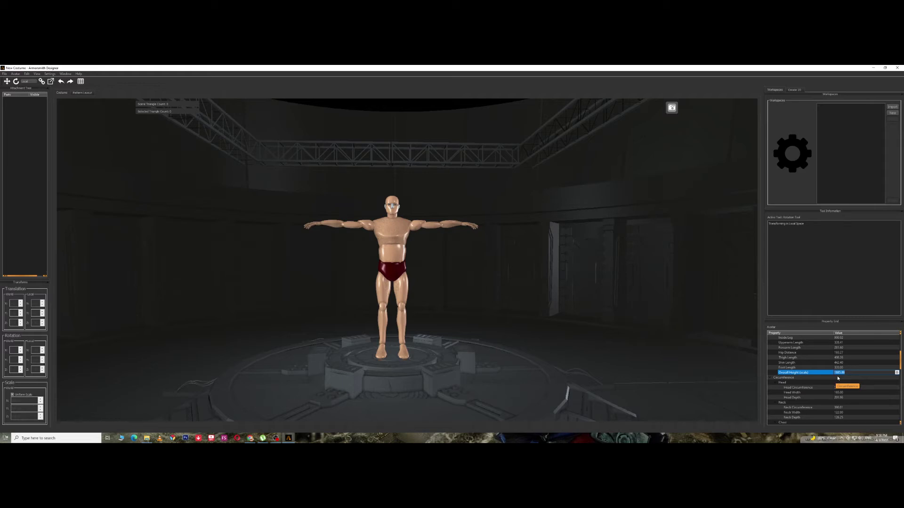
key("Return")
scroll(842, 372, "up", 3)
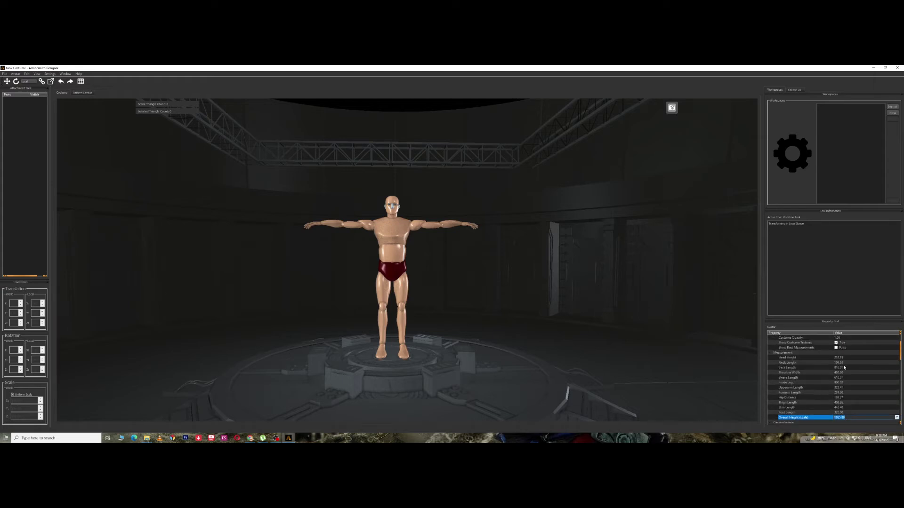
scroll(844, 367, "down", 2)
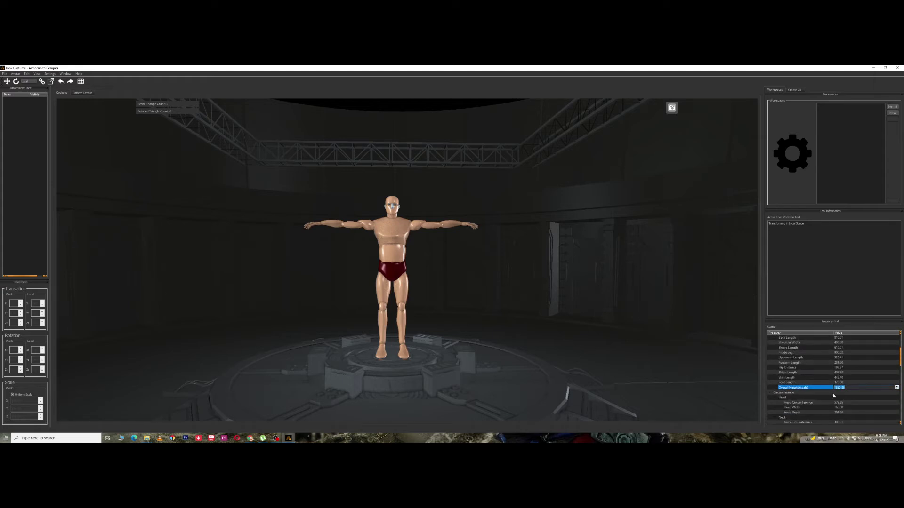
left_click(806, 389)
scroll(834, 388, "up", 1)
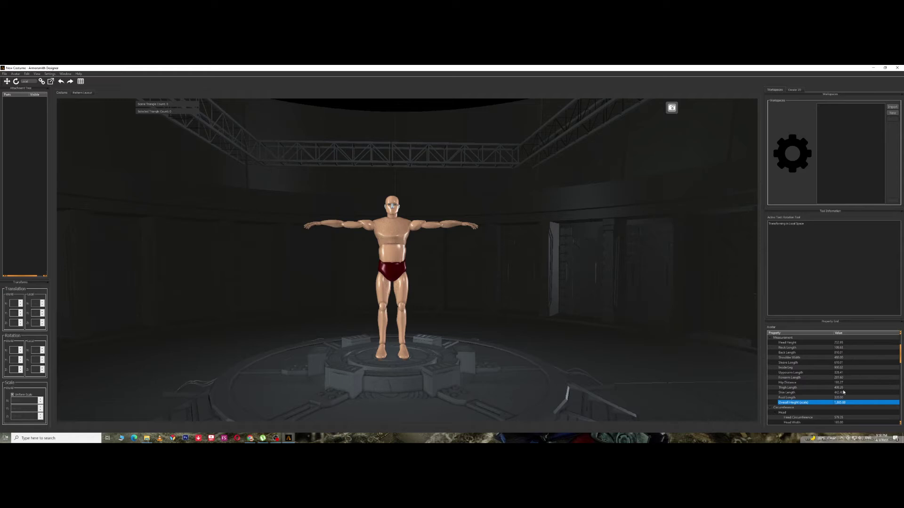
left_click(788, 383)
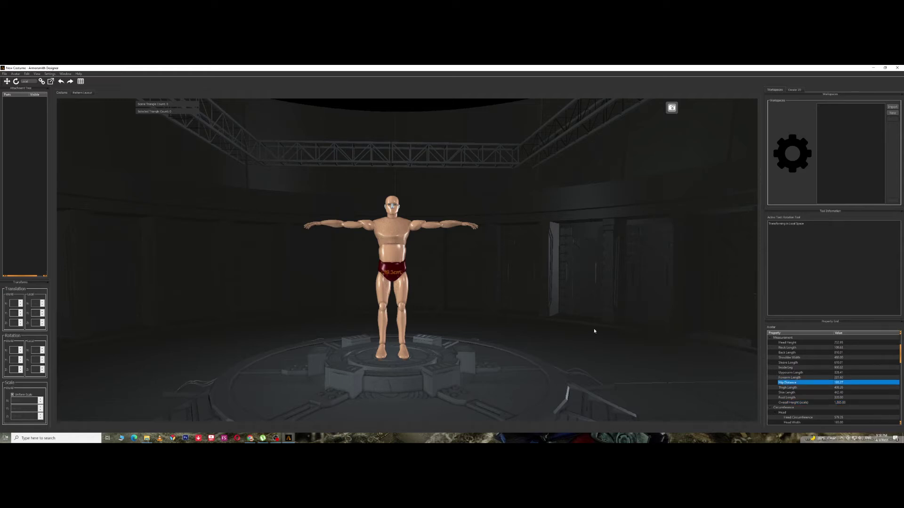
left_click(494, 306)
middle_click_drag(494, 306, 500, 330)
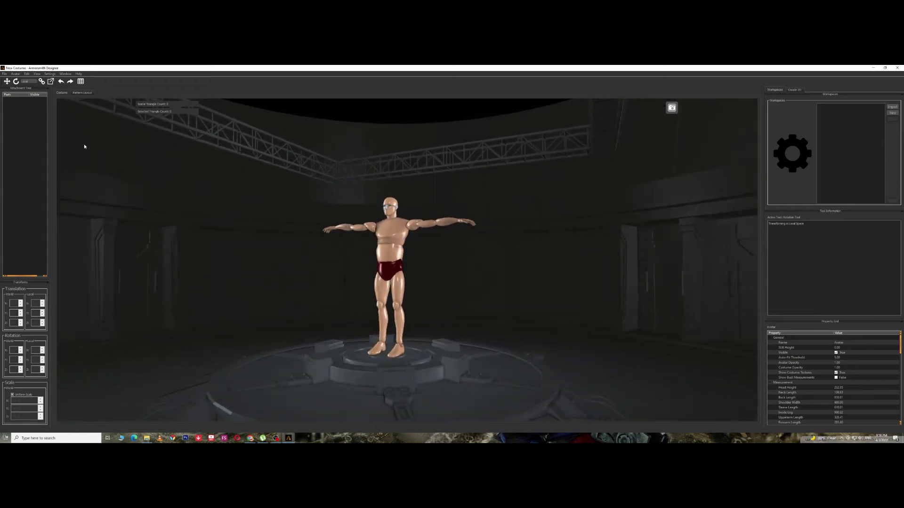
Switch the avatar from T-Pose back to the Relaxed preset pose
left_click(16, 74)
mouse_move(27, 102)
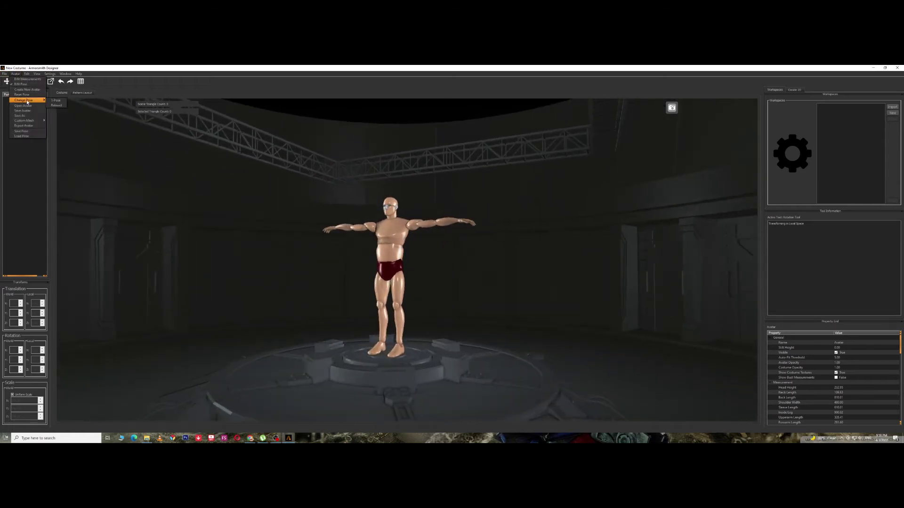
left_click(58, 105)
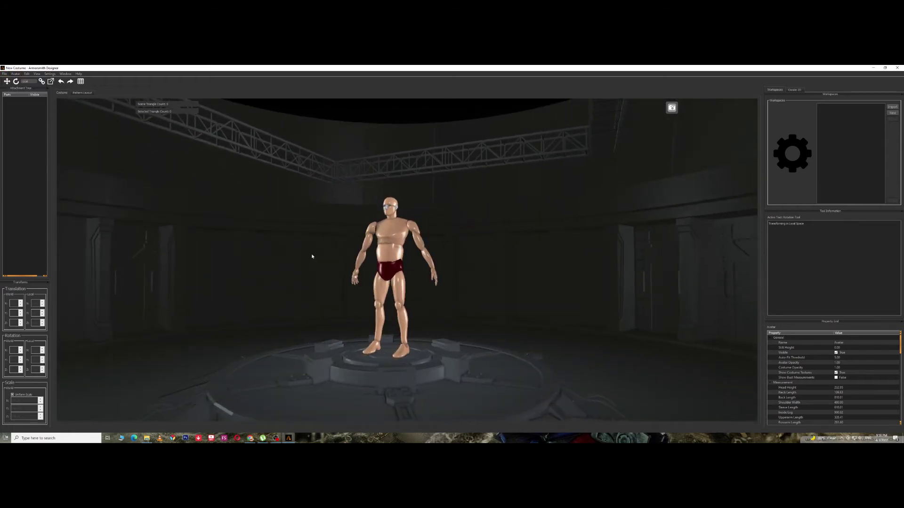
left_click_drag(311, 257, 361, 280)
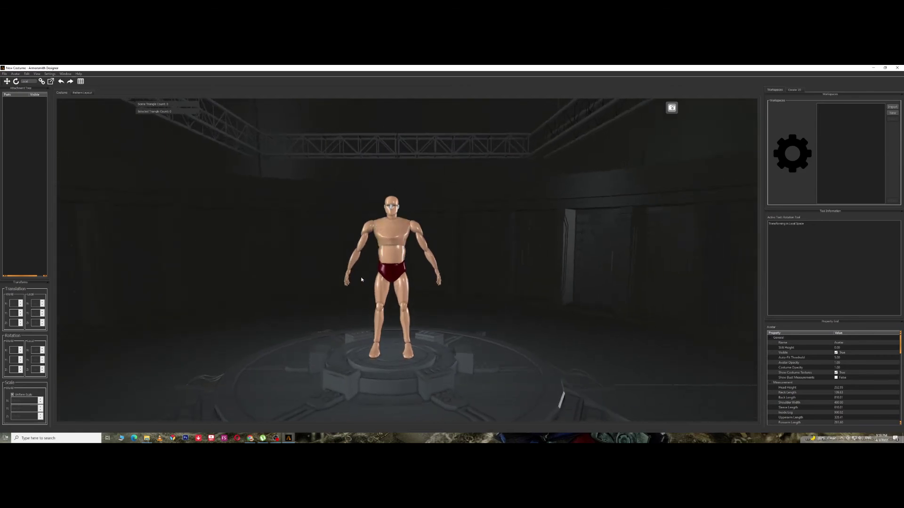
Start importing a custom mesh for the avatar and set the file type filter to STL model files
left_click(16, 74)
mouse_move(32, 102)
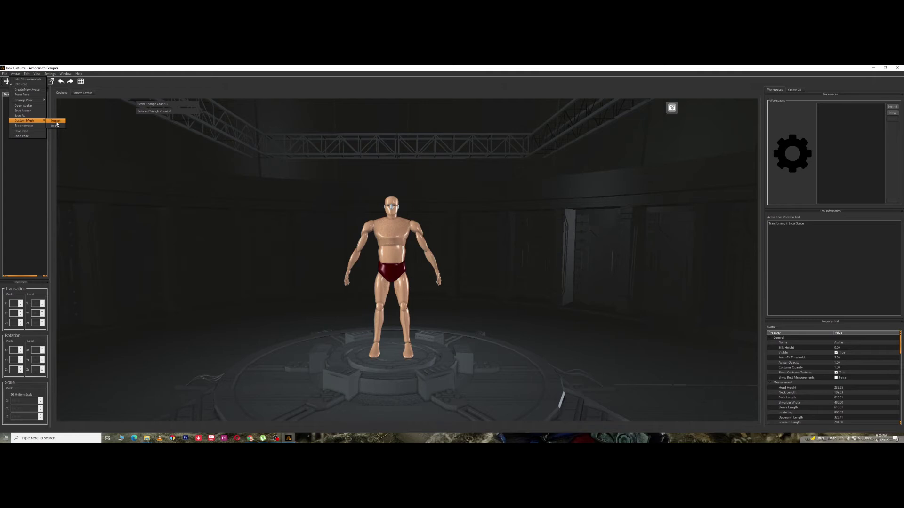
left_click(56, 122)
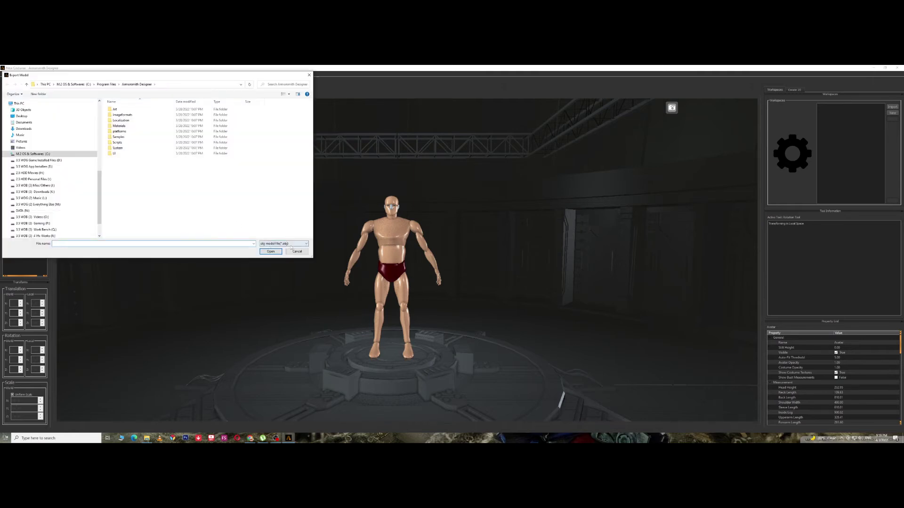
left_click(290, 246)
left_click(285, 249)
left_click(279, 245)
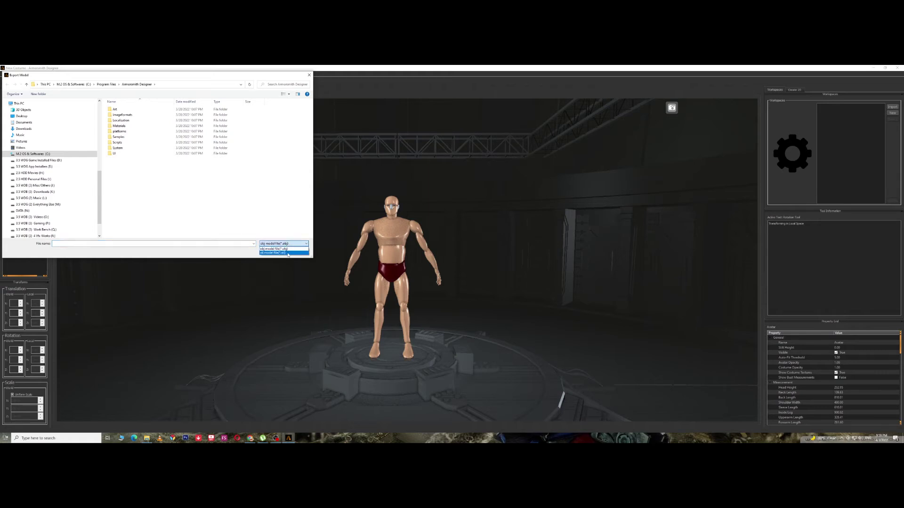
left_click(278, 254)
scroll(55, 214, "down", 1)
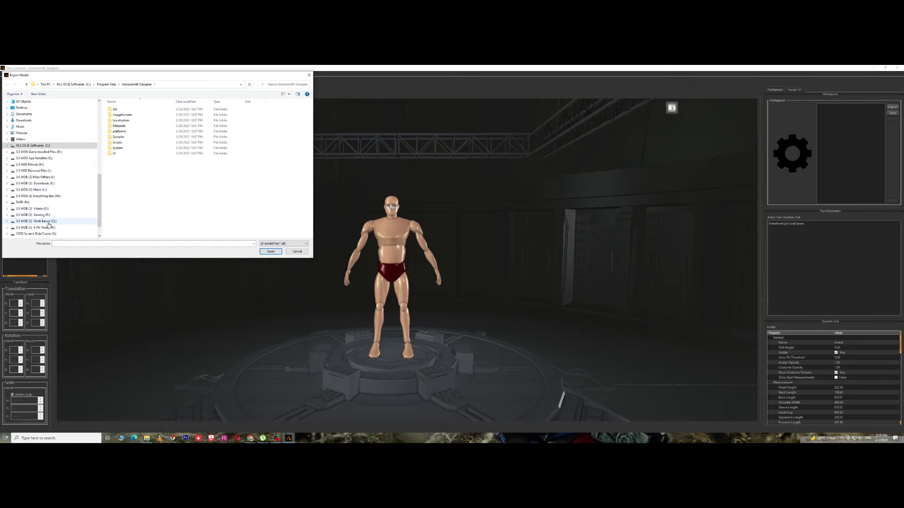
left_click(37, 222)
double_click(122, 196)
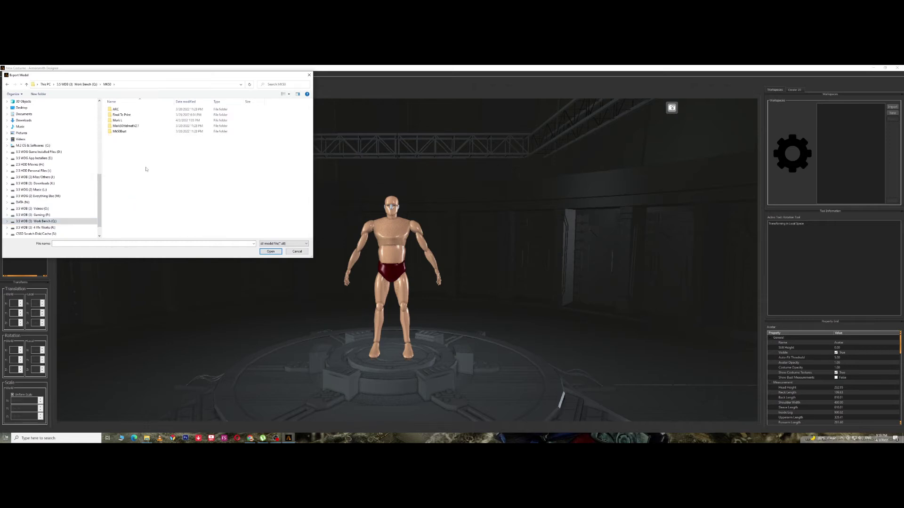
double_click(127, 120)
double_click(123, 121)
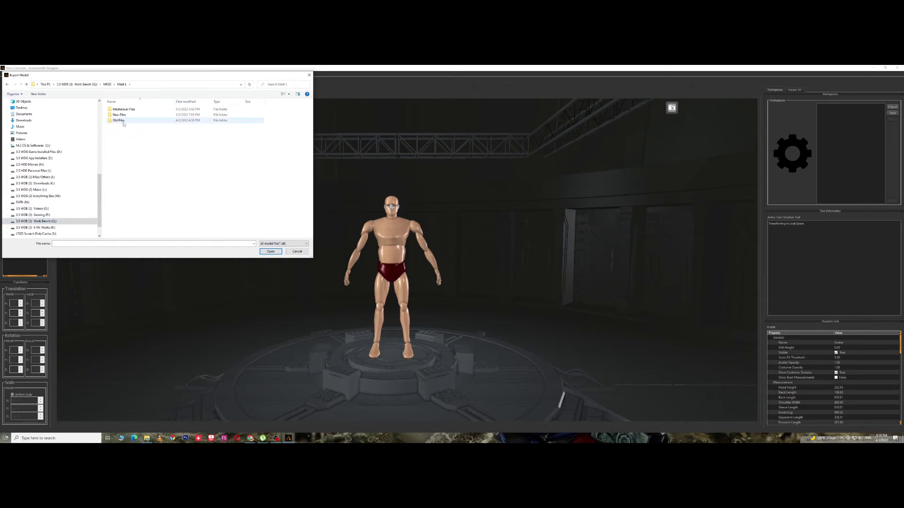
double_click(118, 132)
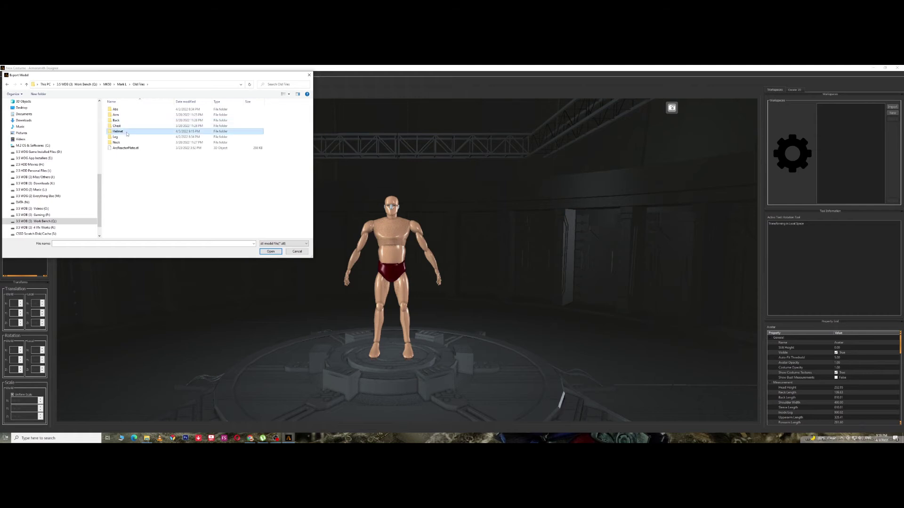
double_click(124, 110)
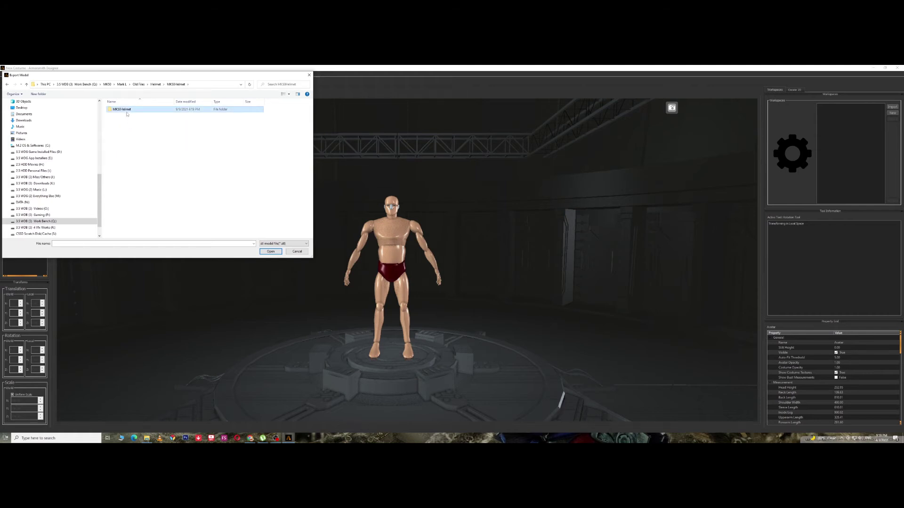
double_click(122, 110)
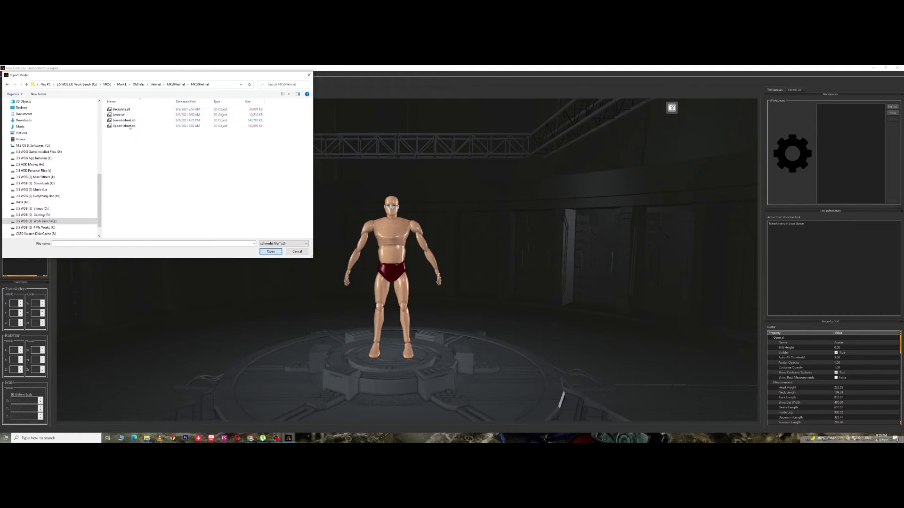
left_click(130, 126)
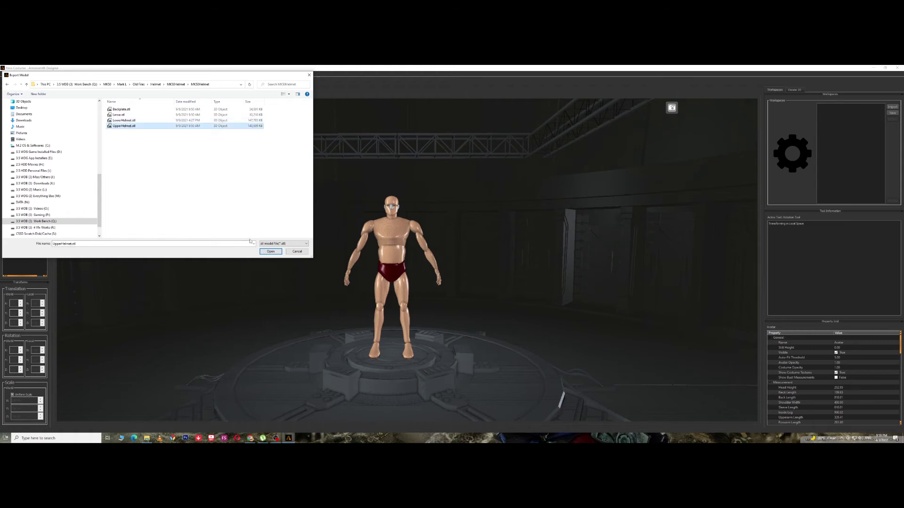
left_click(271, 251)
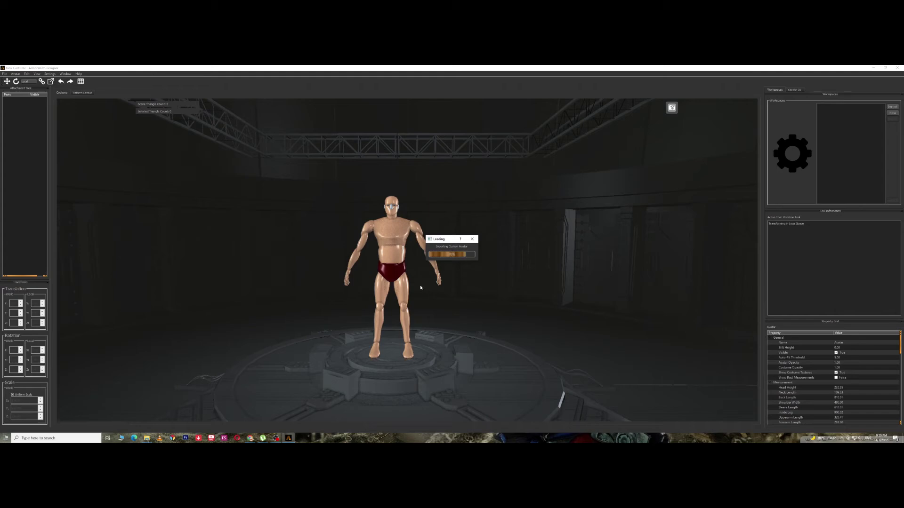
Remove the imported helmet mesh and restore the standard avatar body
middle_click_drag(450, 333, 429, 314)
right_click_drag(430, 314, 475, 301)
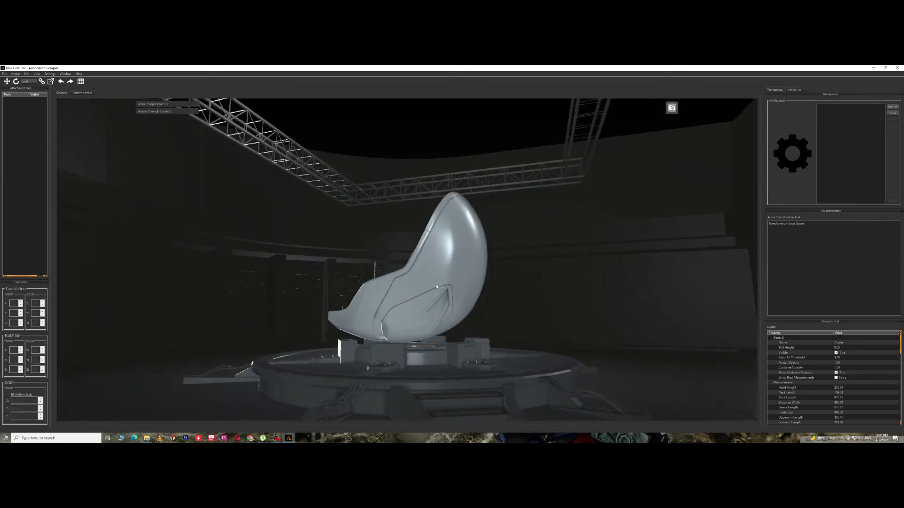
right_click_drag(536, 272, 435, 289)
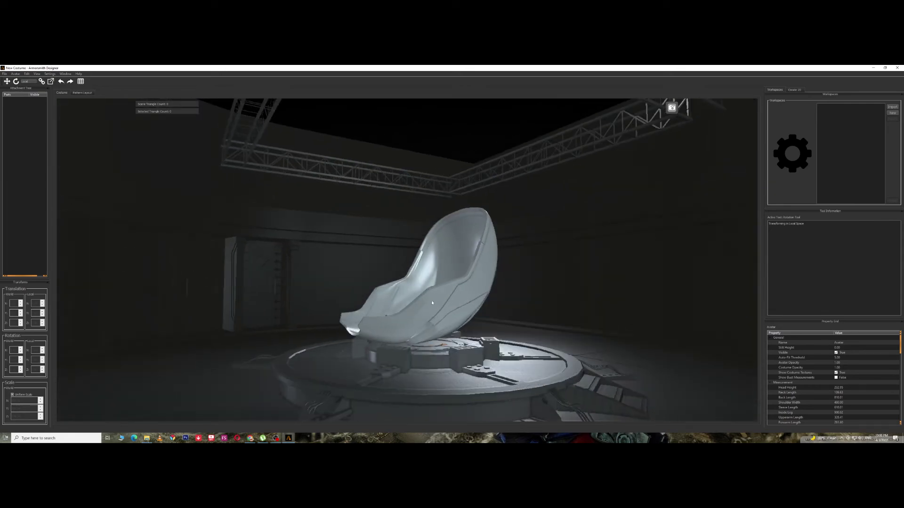
right_click_drag(515, 297, 431, 295)
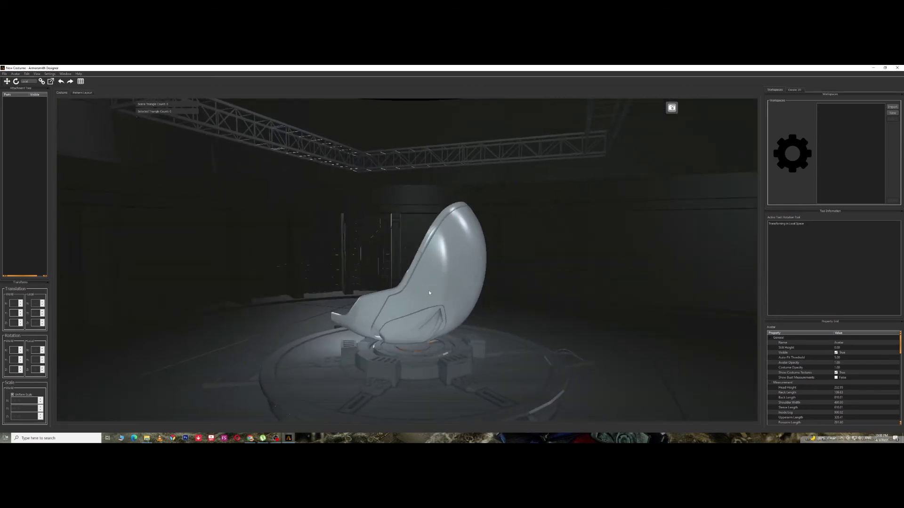
left_click(15, 74)
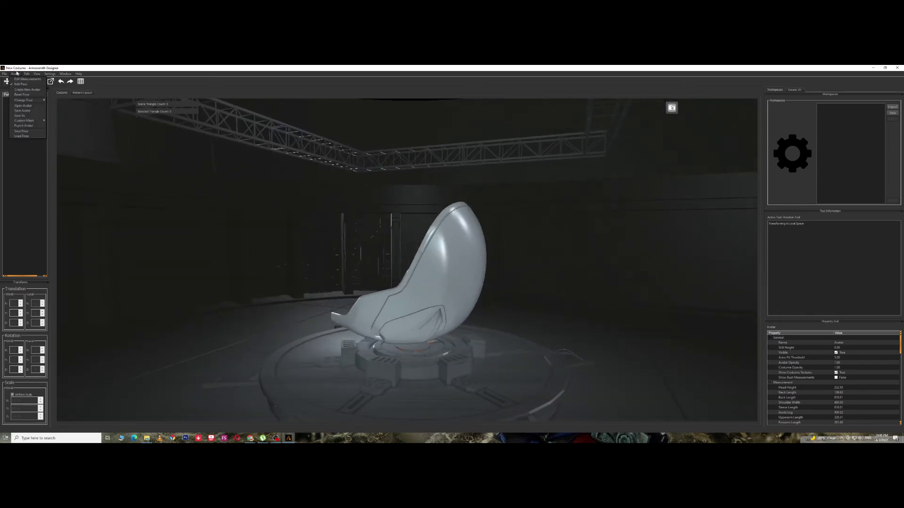
mouse_move(29, 121)
left_click(54, 125)
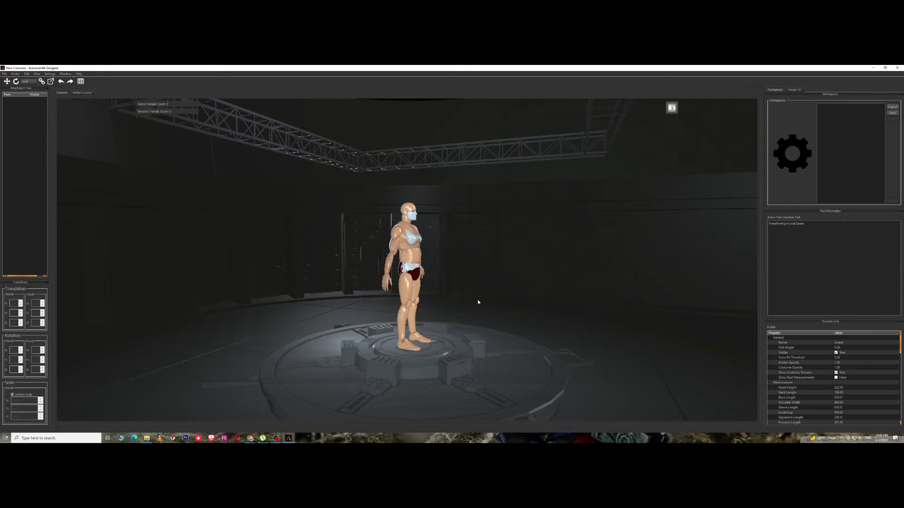
Examine the restored avatar's face, chest and waist surfaces from several angles
right_click_drag(477, 300, 378, 265)
scroll(454, 252, "up", 3)
right_click_drag(454, 252, 408, 263)
middle_click_drag(408, 253, 409, 280)
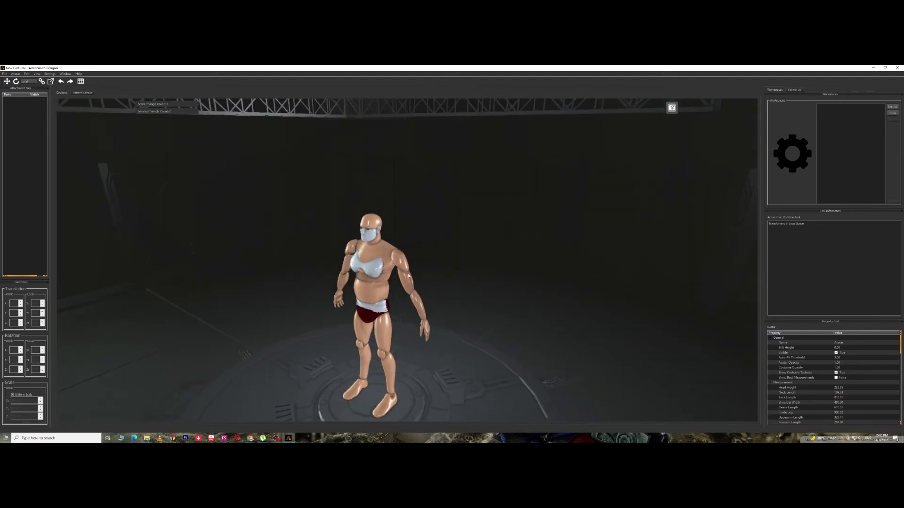
scroll(409, 281, "up", 3)
right_click_drag(409, 280, 314, 269)
scroll(398, 274, "down", 3)
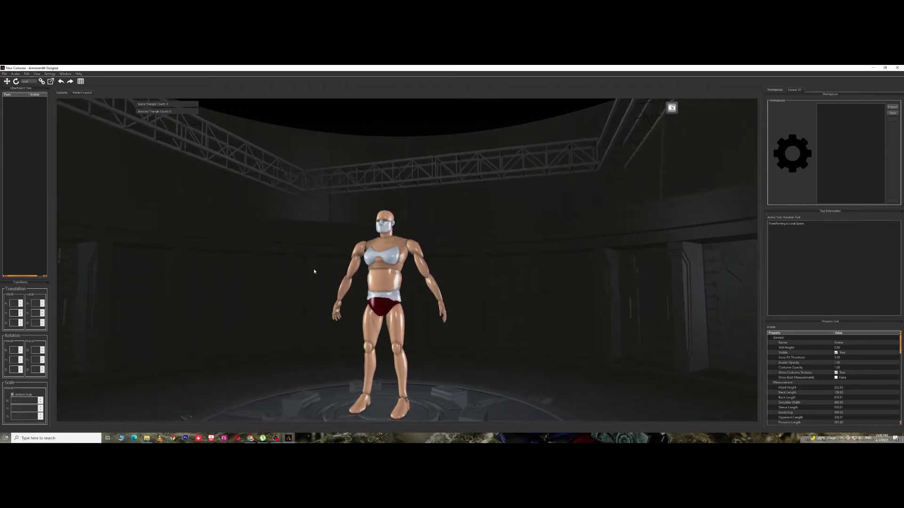
left_click(16, 74)
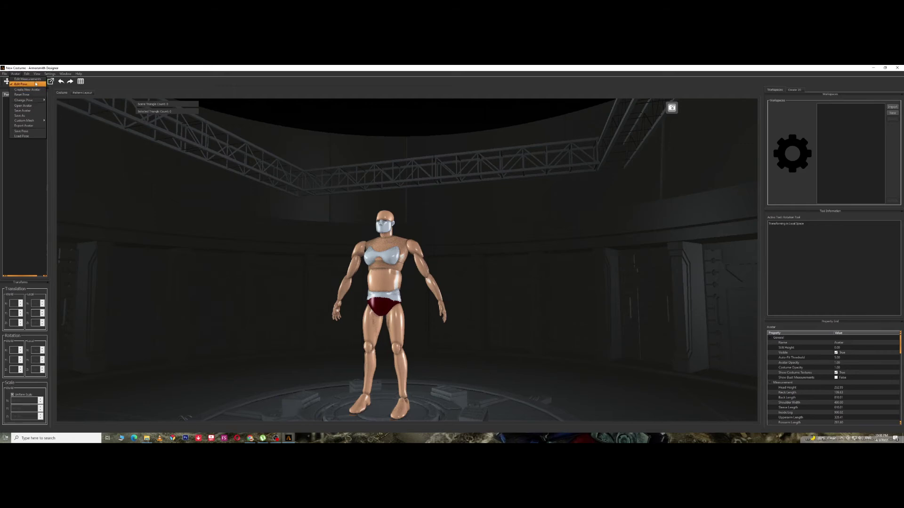
mouse_move(26, 75)
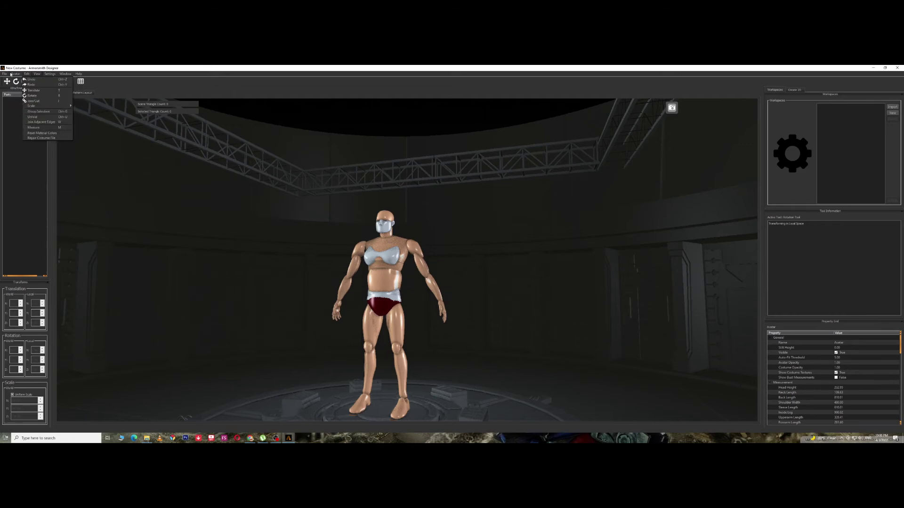
mouse_move(4, 72)
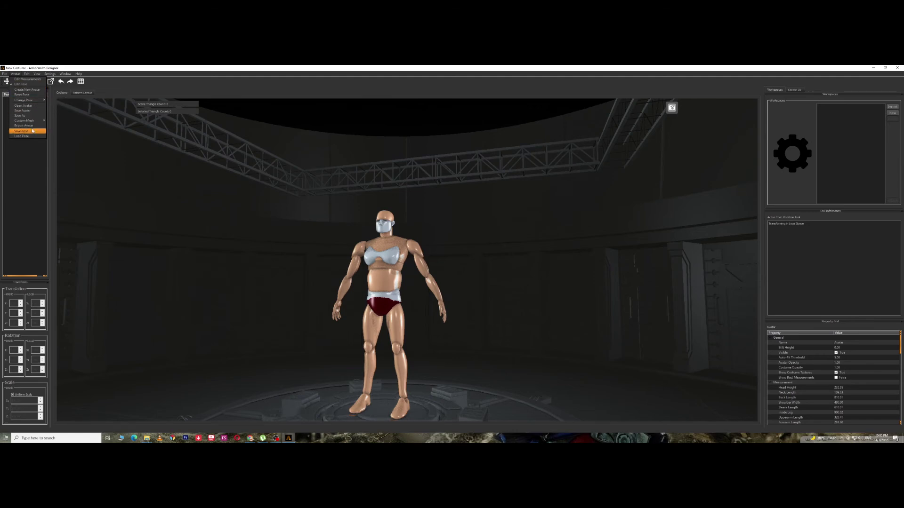
mouse_move(35, 121)
middle_click_drag(405, 304, 383, 304)
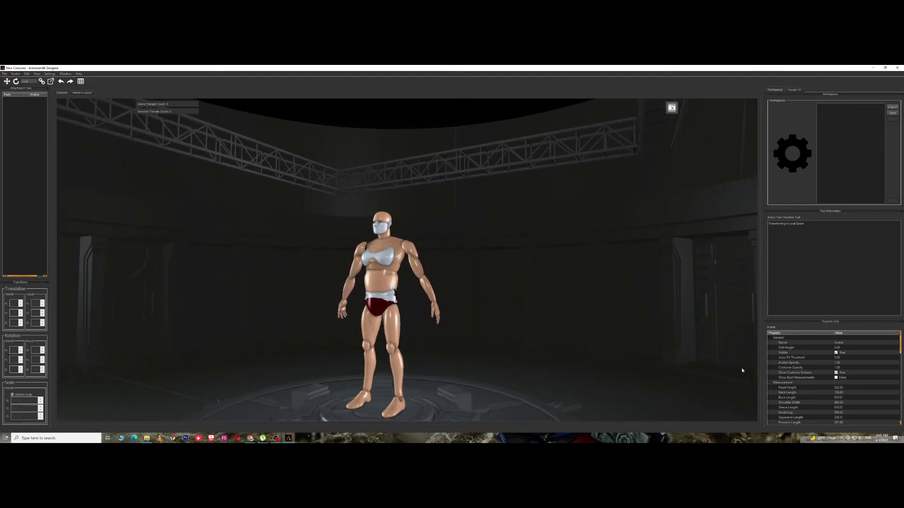
Review the avatar's Measurement and Circumference properties and highlight Chest Circumference on the body
scroll(802, 359, "down", 2)
scroll(797, 362, "down", 2)
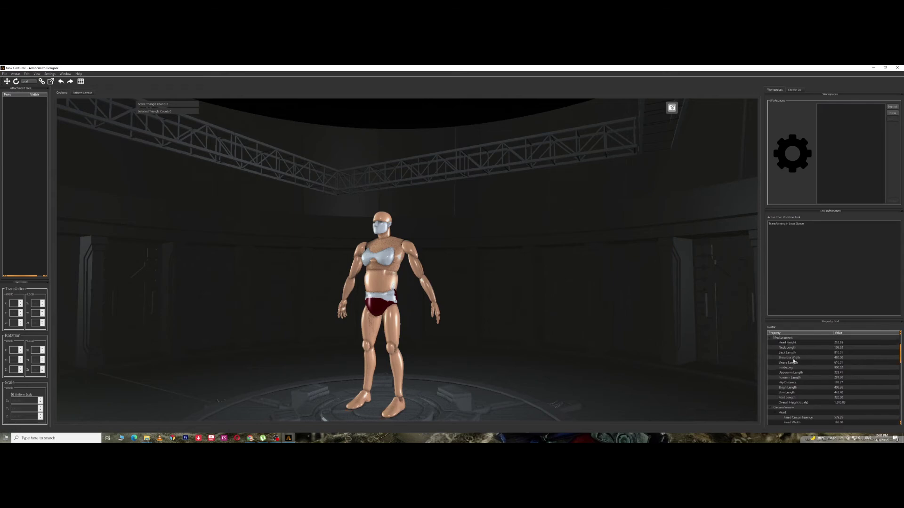
scroll(796, 364, "down", 5)
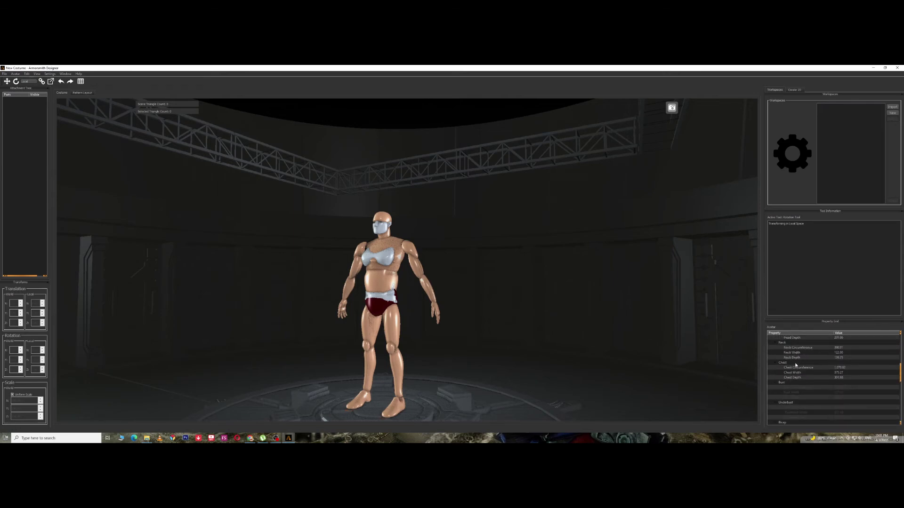
left_click(834, 369)
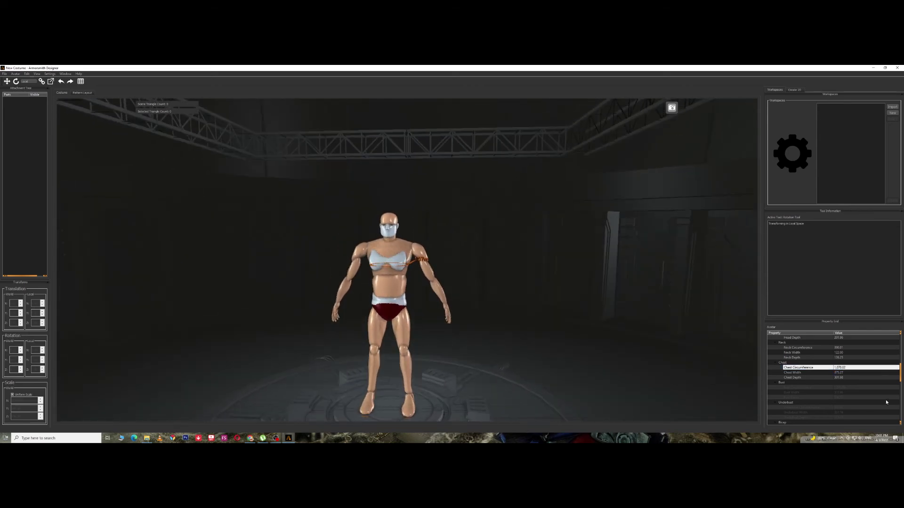
left_click(803, 394)
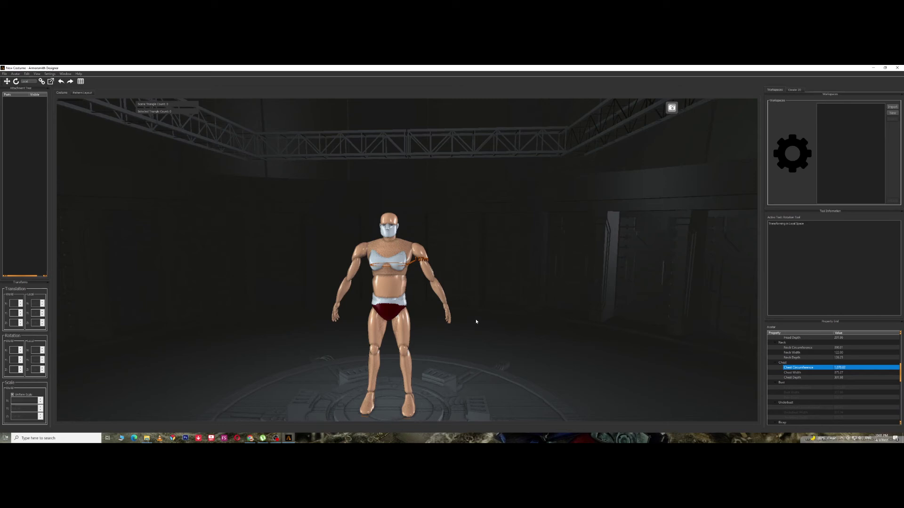
scroll(467, 325, "down", 2)
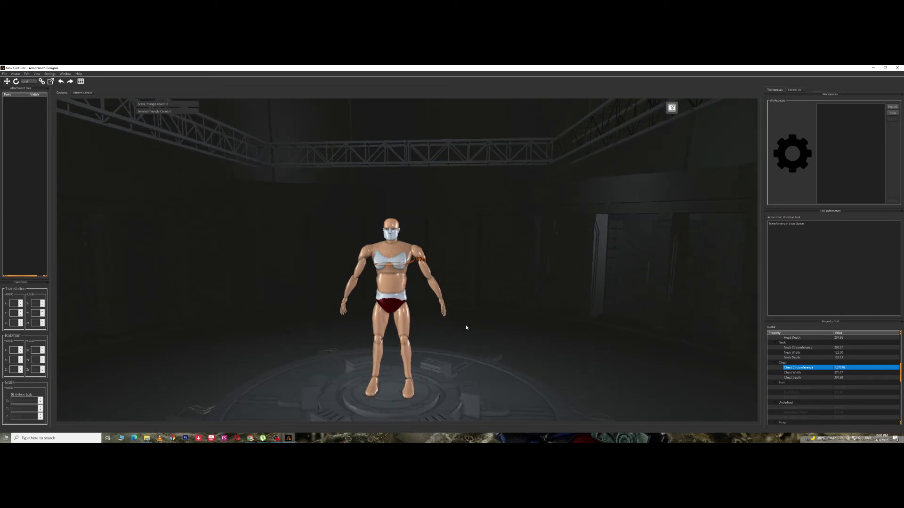
middle_click_drag(466, 326, 462, 320)
mouse_move(463, 323)
right_mouse_down()
mouse_move(470, 319)
mouse_move(462, 317)
right_mouse_up()
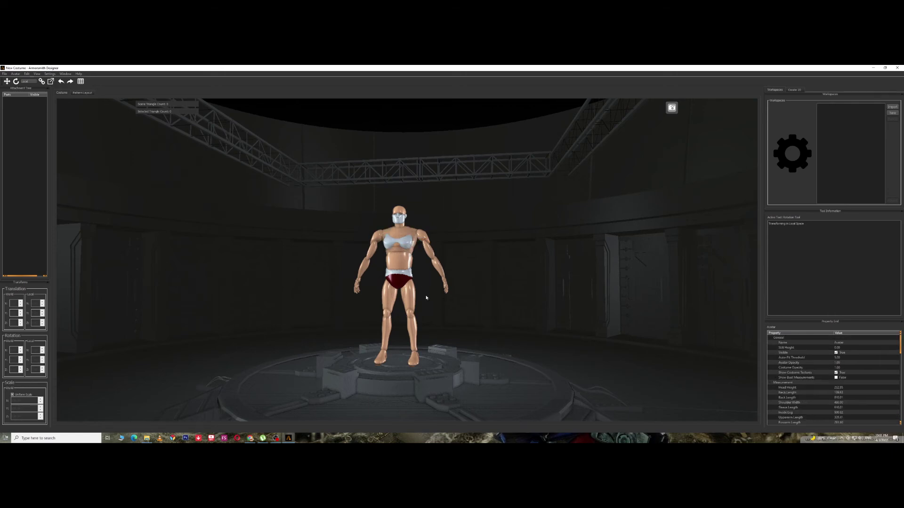
right_click_drag(444, 305, 473, 311)
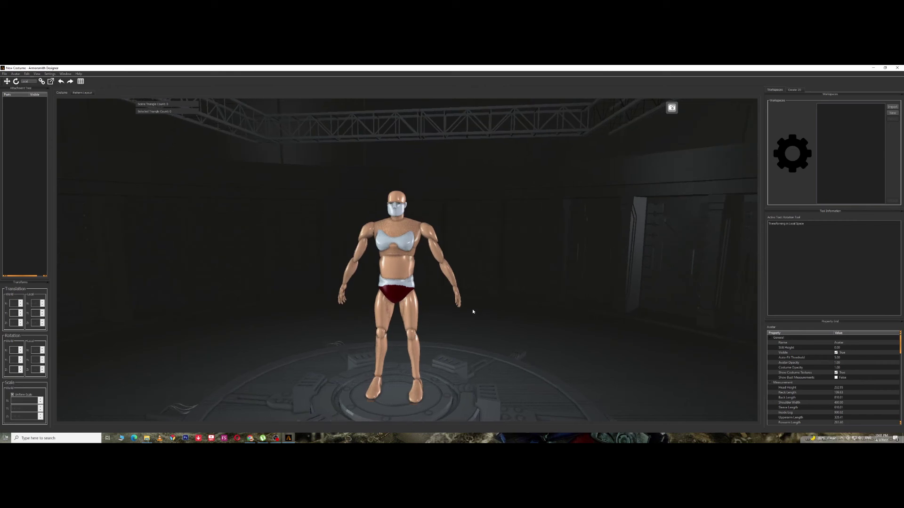
left_click(16, 73)
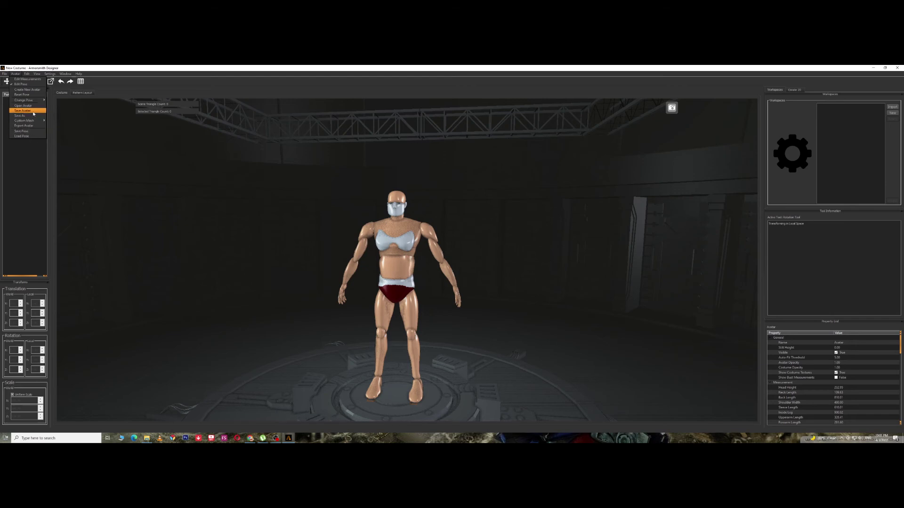
left_click(23, 95)
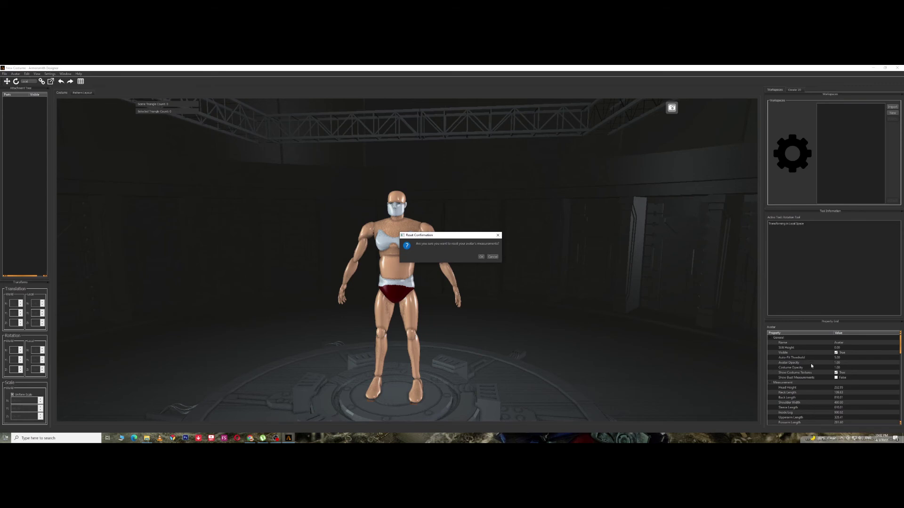
left_click(492, 257)
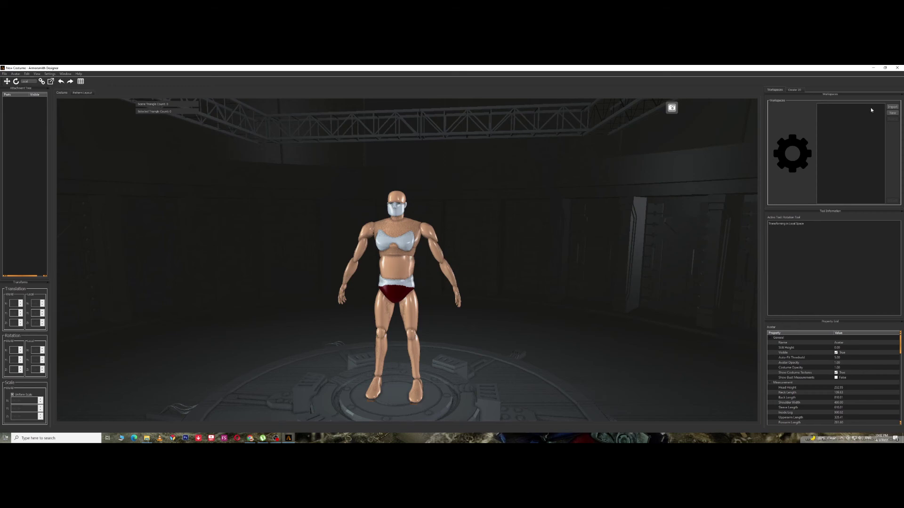
Close the costume without saving and restart Armorsmith Designer from the desktop
left_click(897, 68)
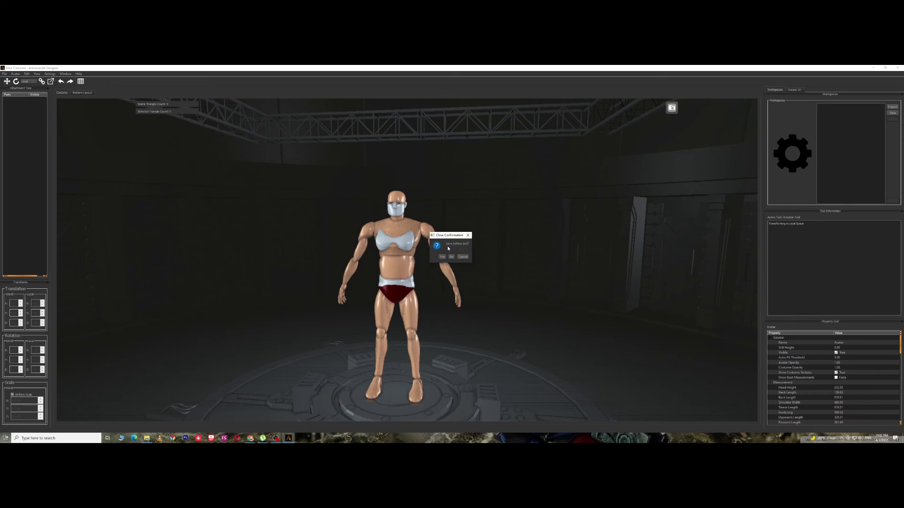
left_click(451, 256)
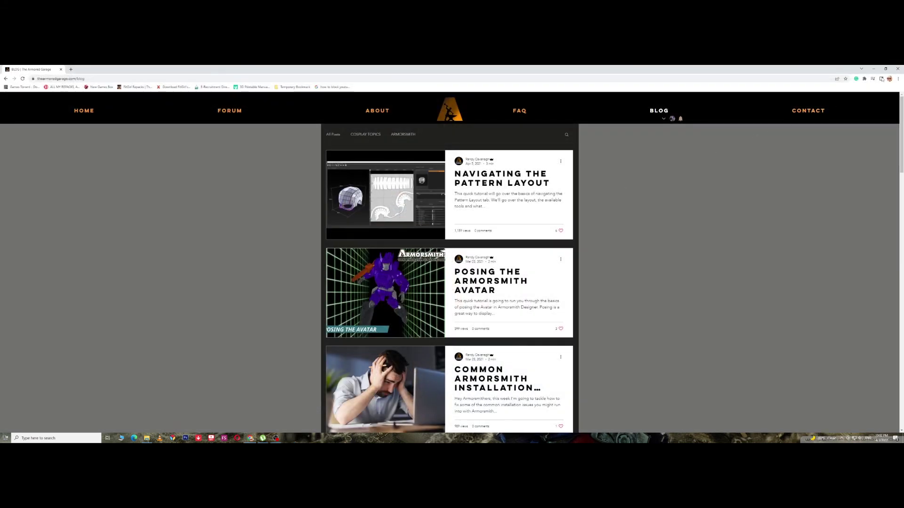
left_click(873, 69)
double_click(194, 271)
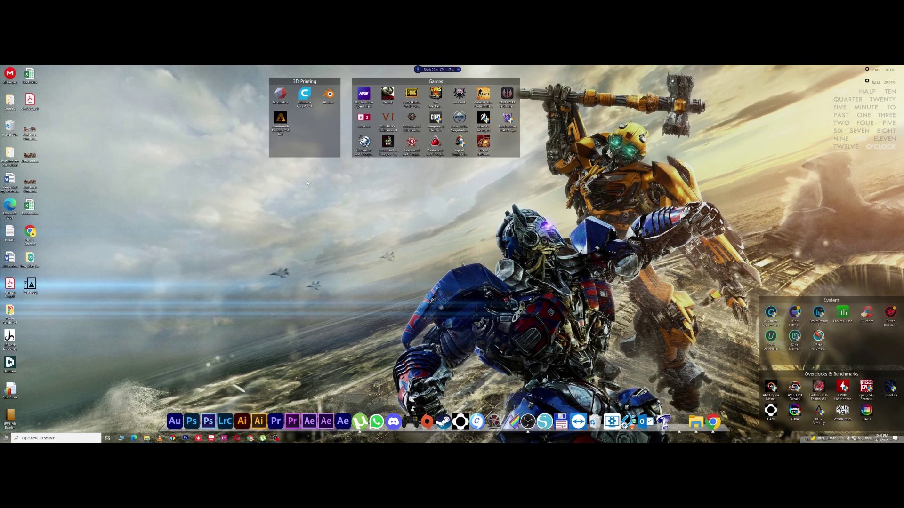
double_click(281, 120)
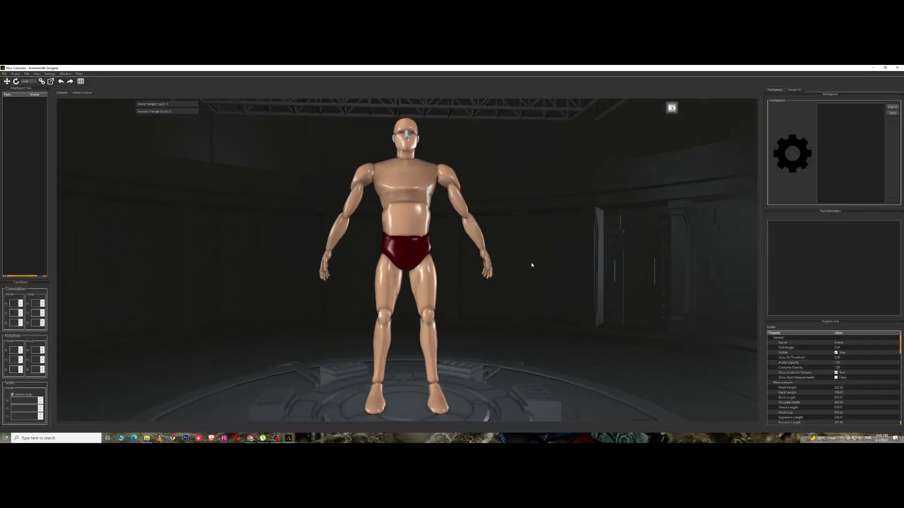
scroll(494, 307, "down", 3)
middle_click_drag(499, 291, 428, 294)
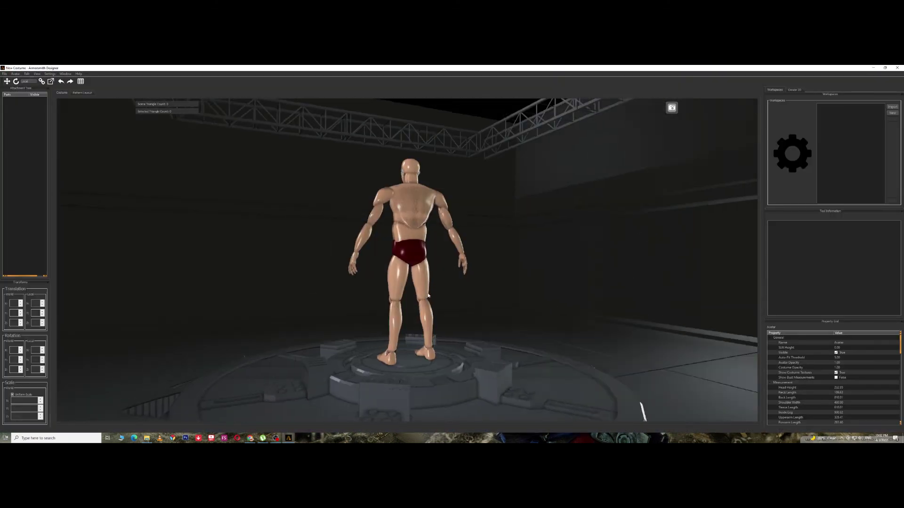
right_click_drag(428, 295, 453, 294)
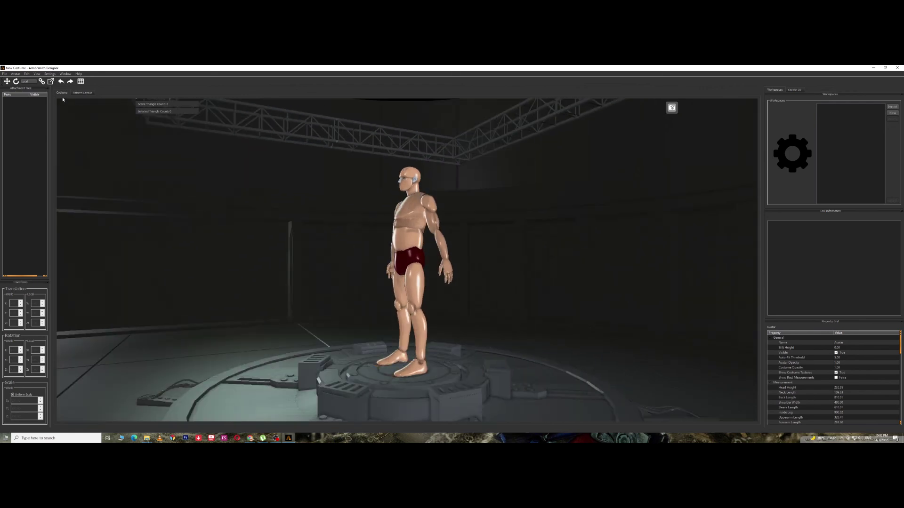
View the program's About information with its version and copyright details, and close the dialog
left_click(78, 74)
left_click(92, 113)
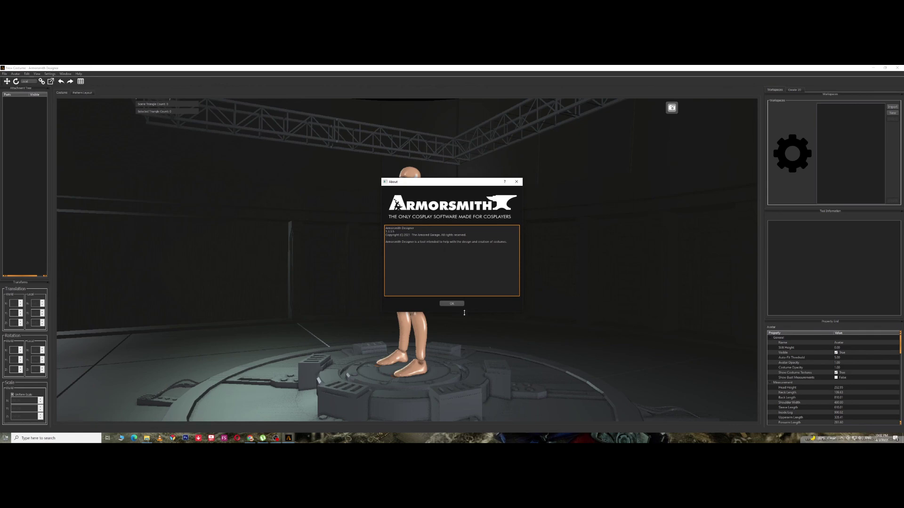
left_click(517, 182)
left_click(15, 73)
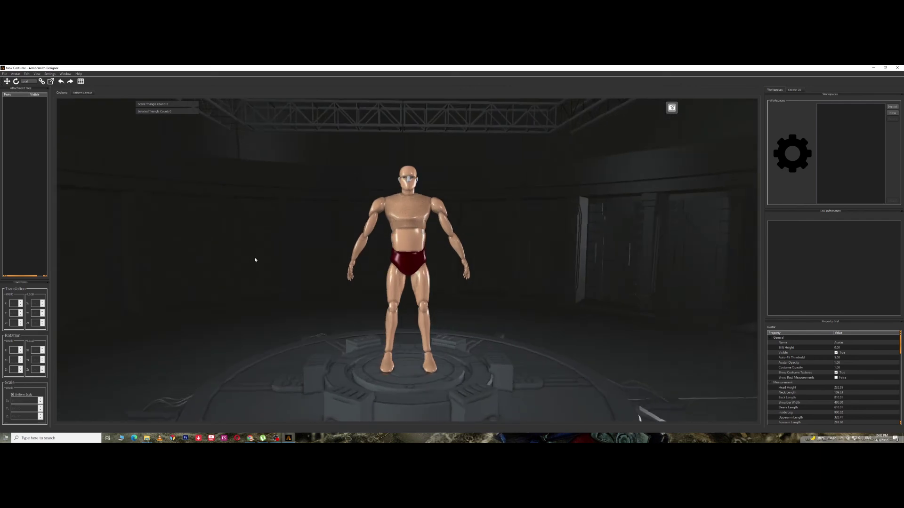
left_click(15, 74)
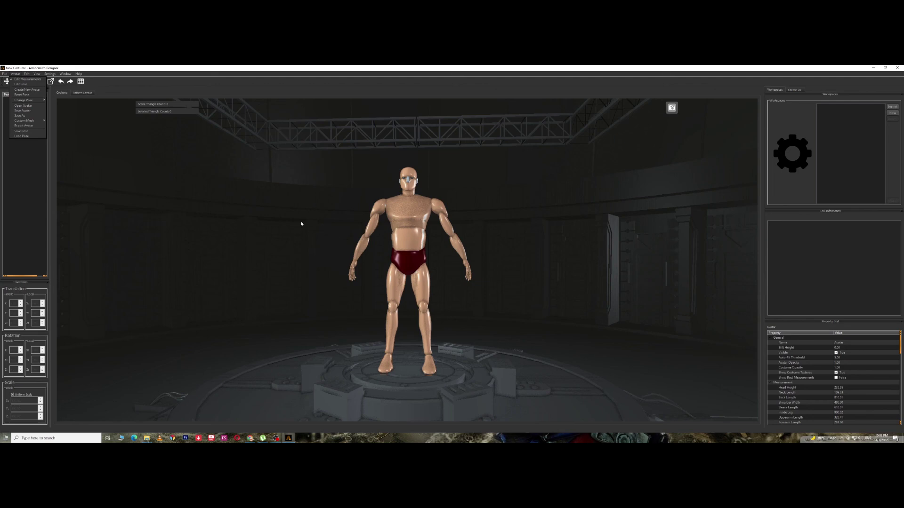
left_click(27, 74)
left_click(27, 73)
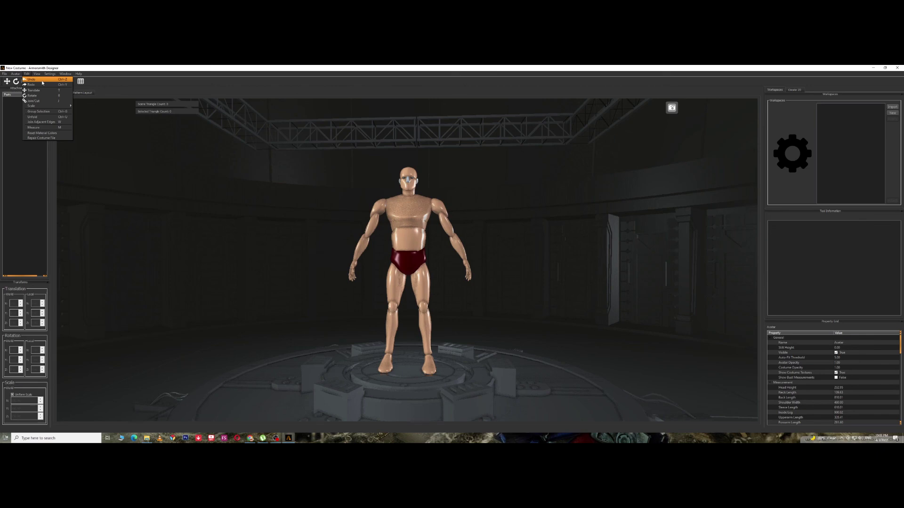
mouse_move(16, 76)
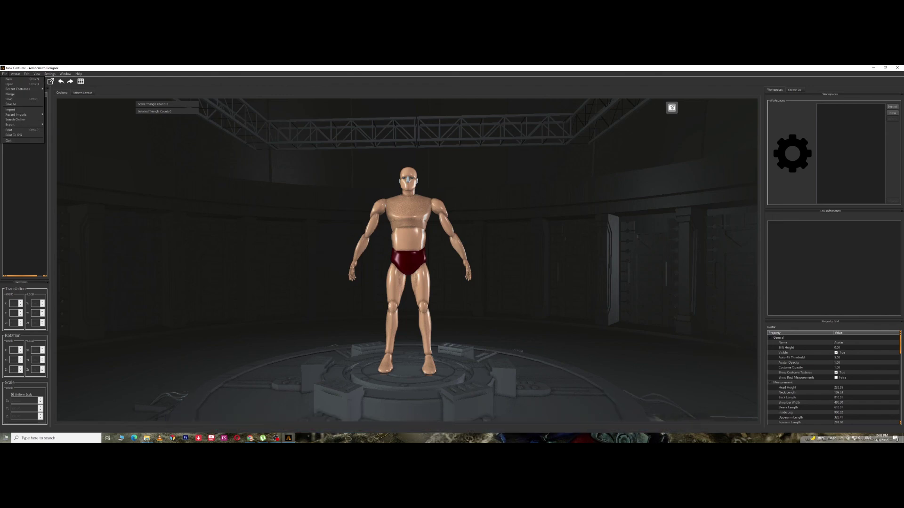
left_click(147, 438)
left_click(146, 438)
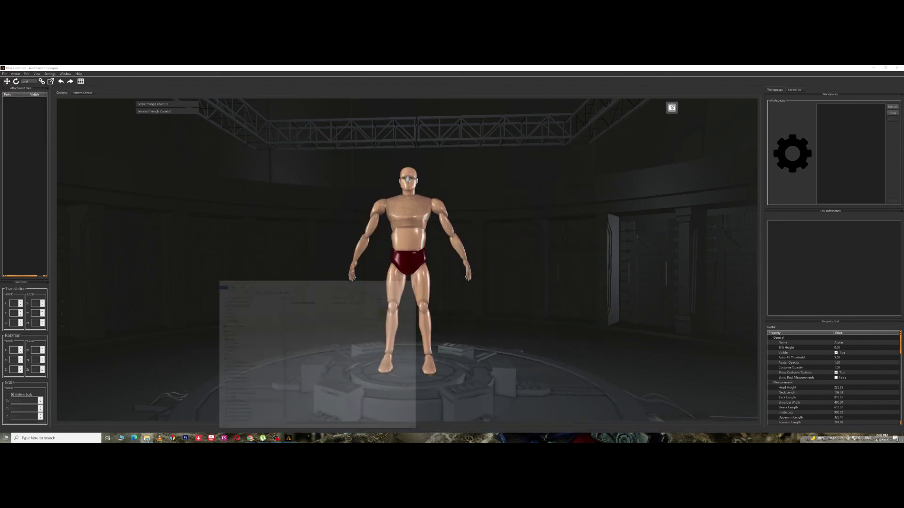
left_click(4, 74)
mouse_move(14, 73)
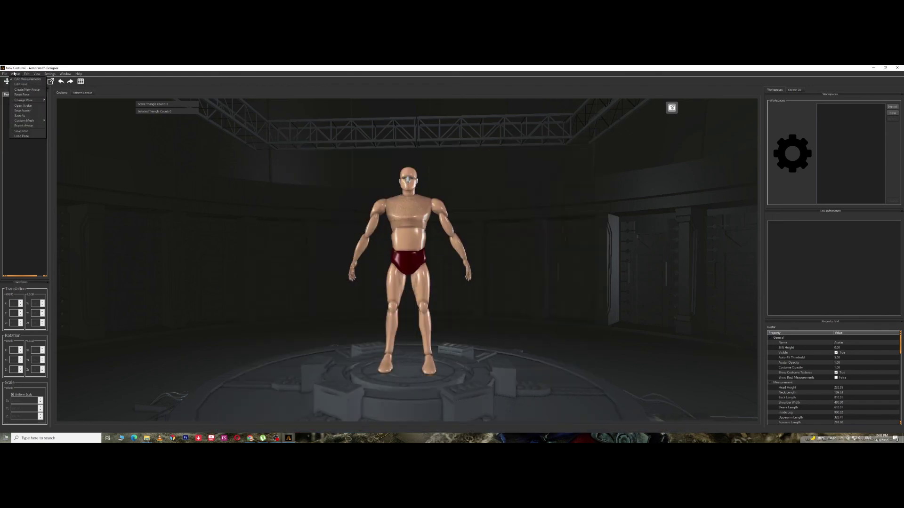
left_click(186, 158)
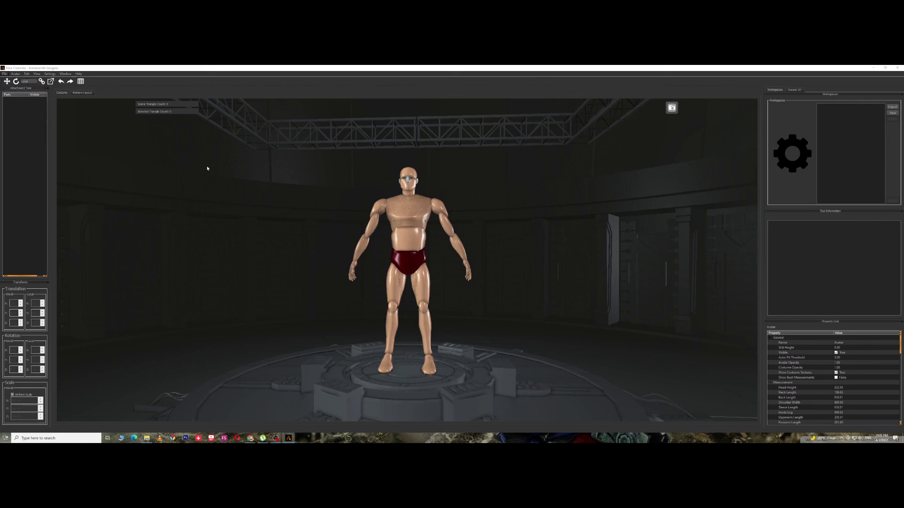